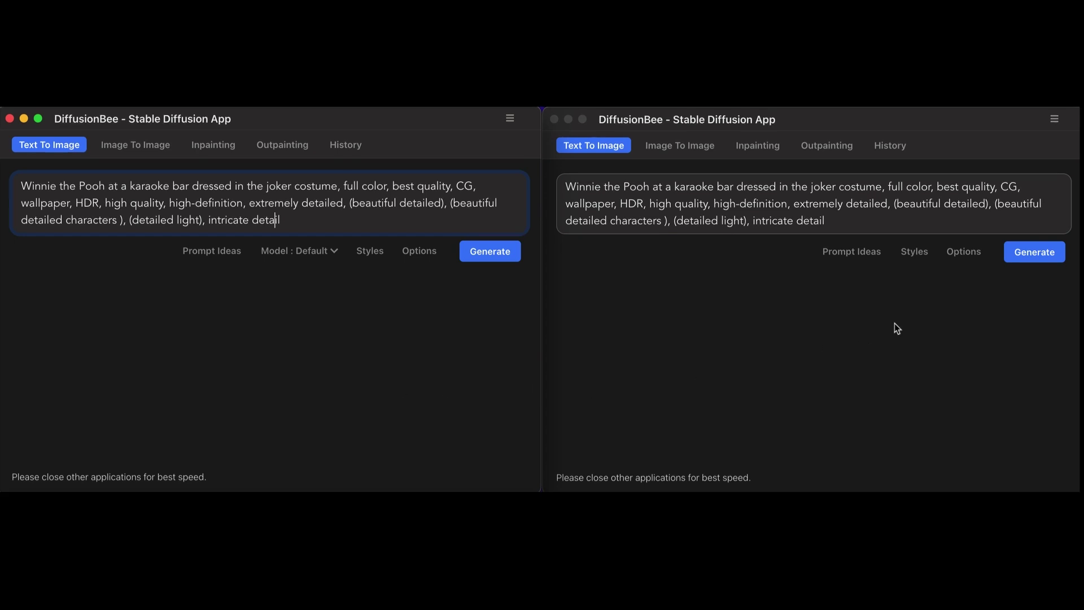
pyautogui.click(924, 324)
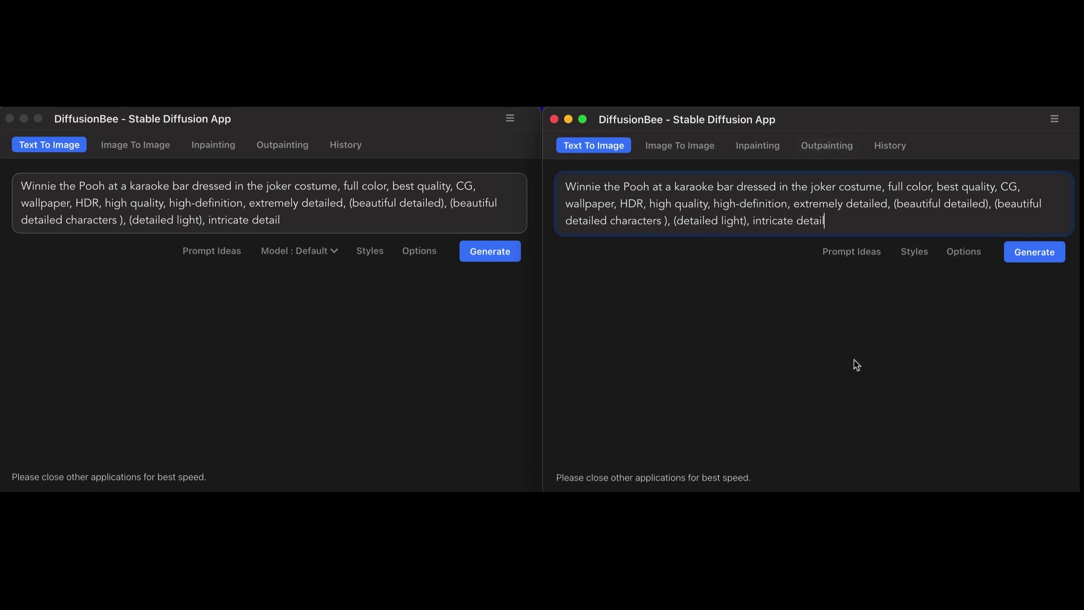
pyautogui.click(177, 371)
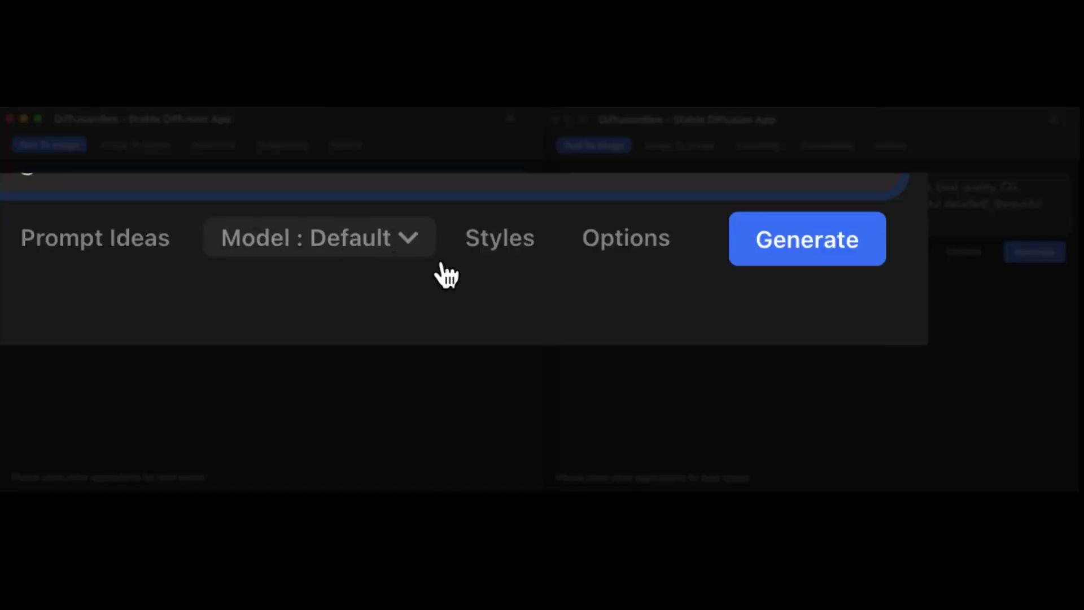
pyautogui.click(398, 250)
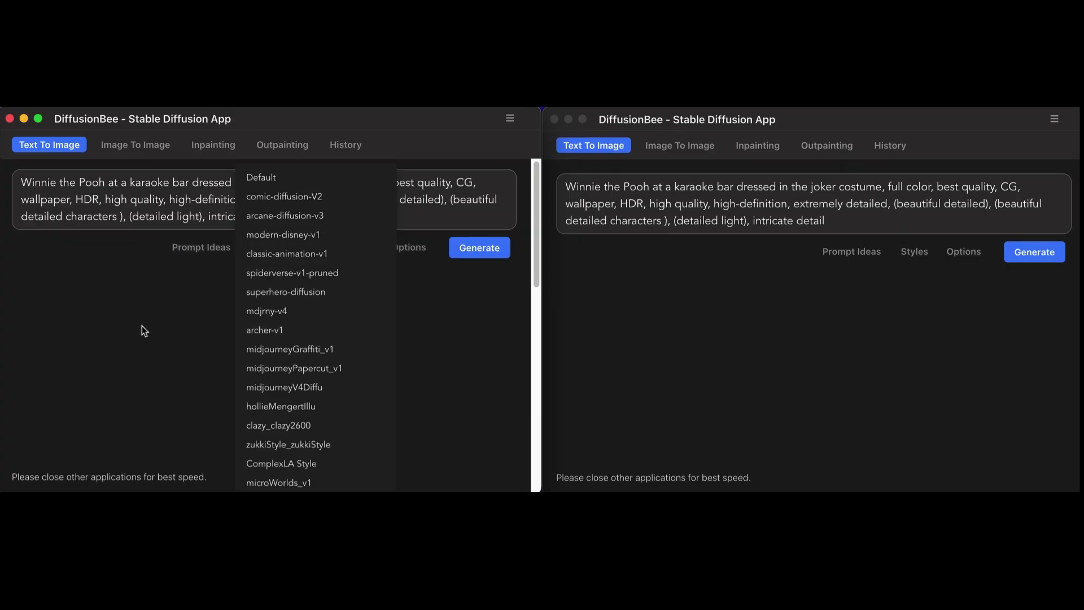
pyautogui.click(141, 326)
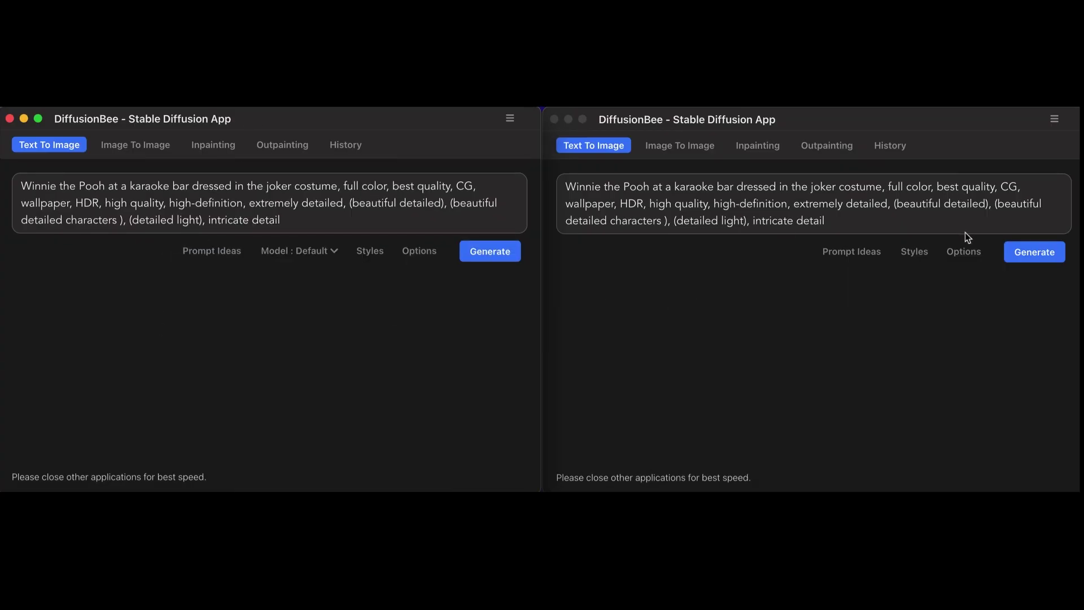
pyautogui.click(959, 253)
pyautogui.click(962, 252)
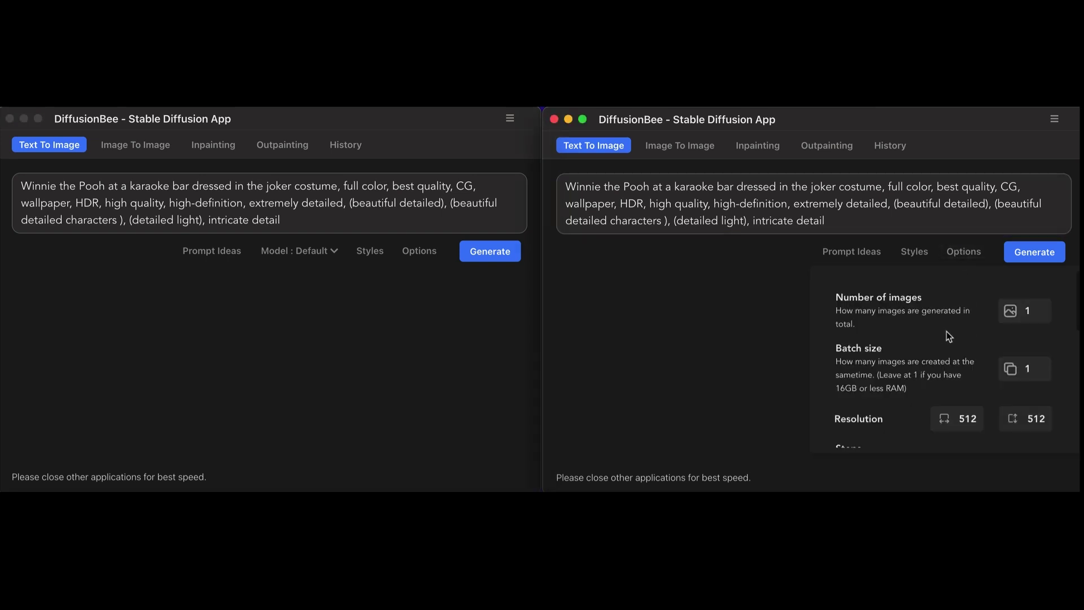
pyautogui.scroll(-5, 939, 330)
pyautogui.scroll(-3, 939, 336)
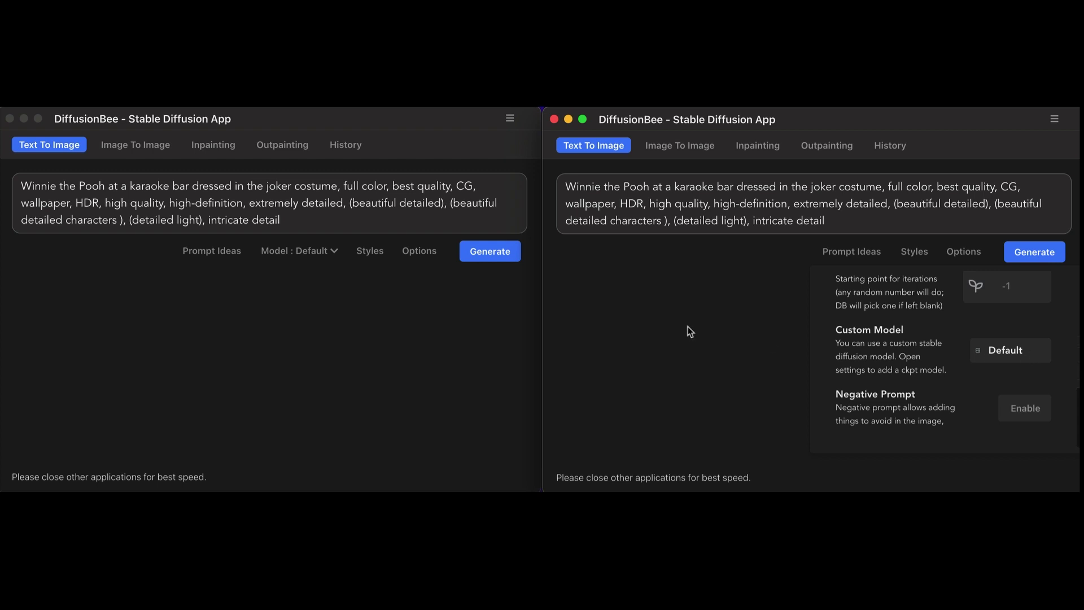
pyautogui.click(752, 327)
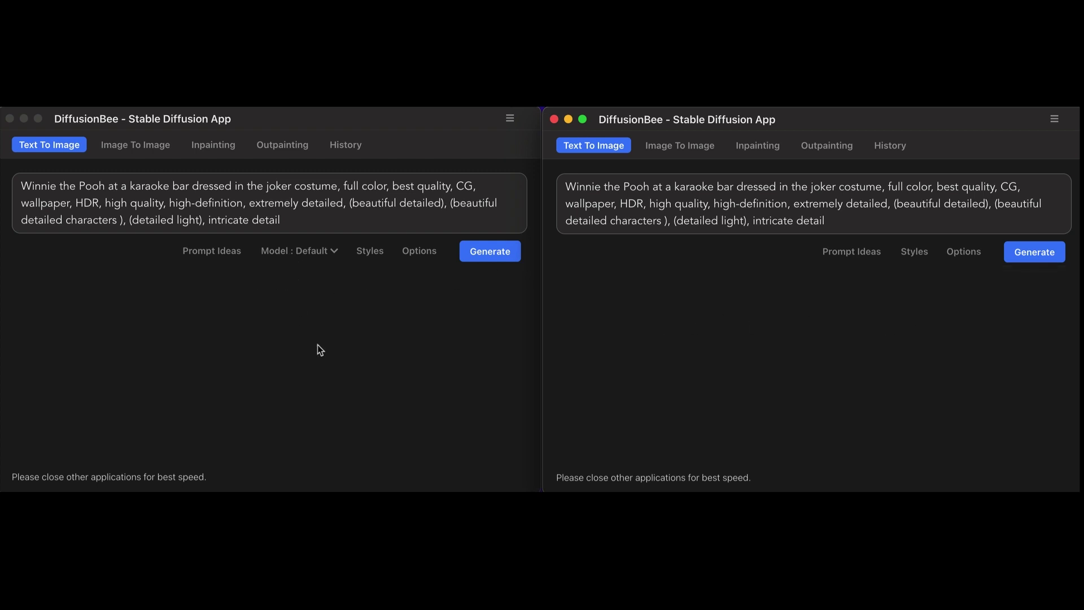
pyautogui.click(439, 127)
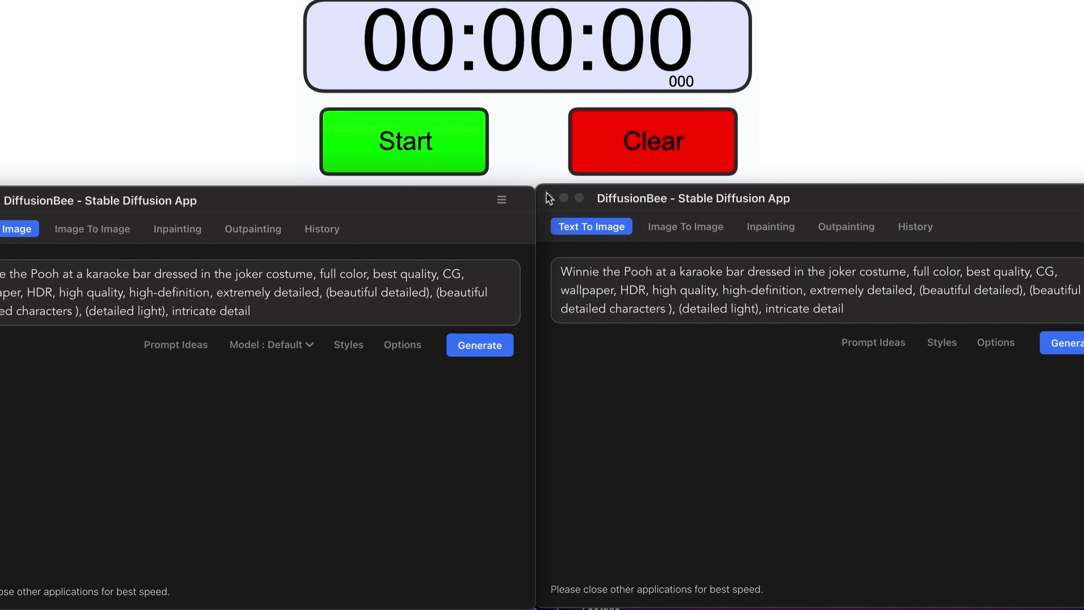
# Time the Pooh karaoke generations in both windows, stopping the stopwatch at 00:03:41.
pyautogui.click(391, 150)
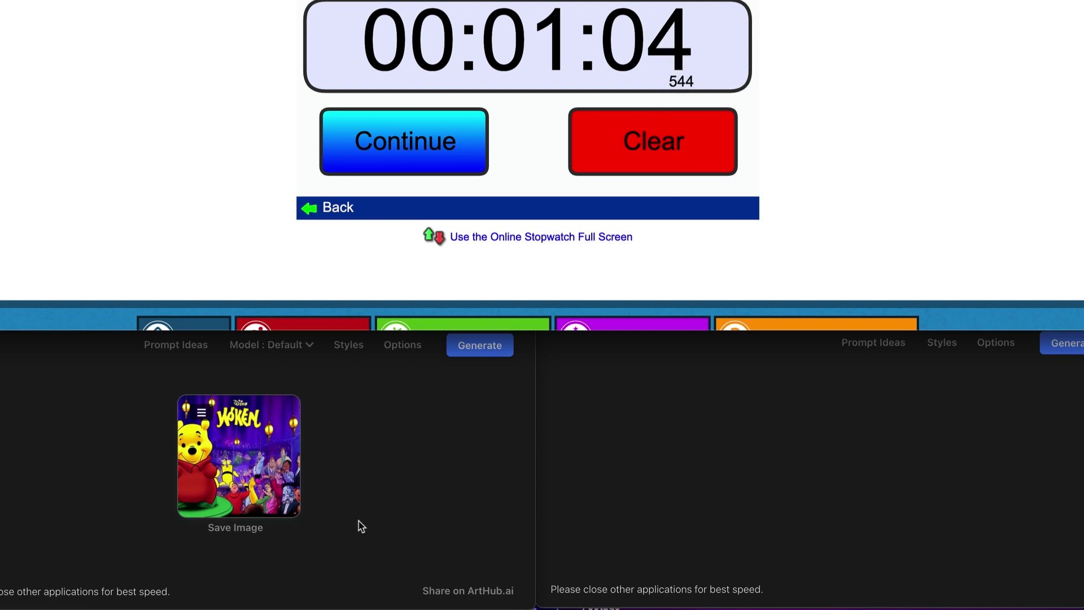
pyautogui.click(277, 497)
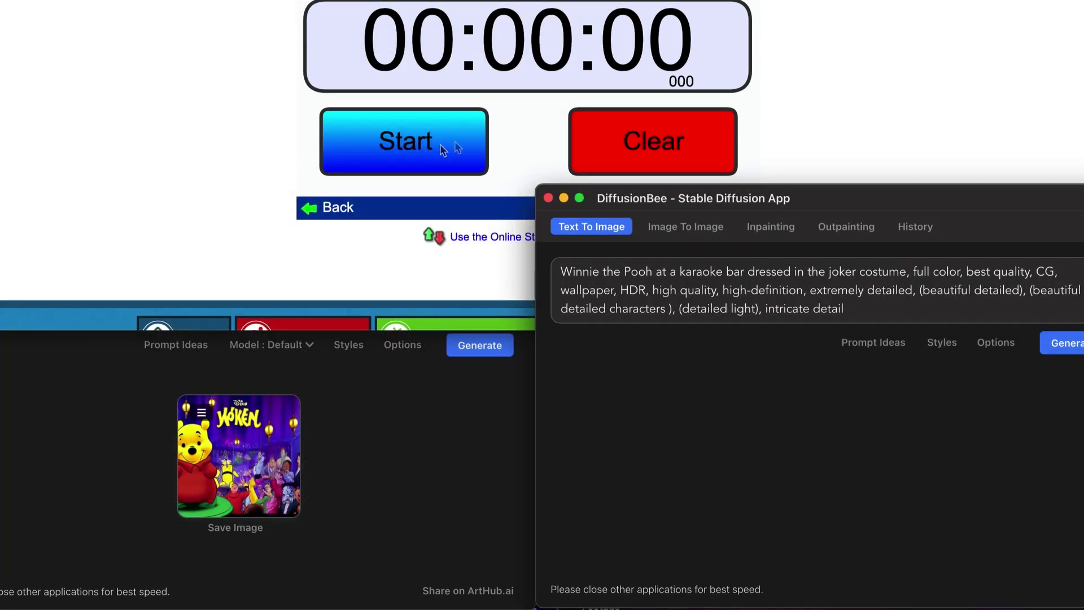
pyautogui.click(407, 148)
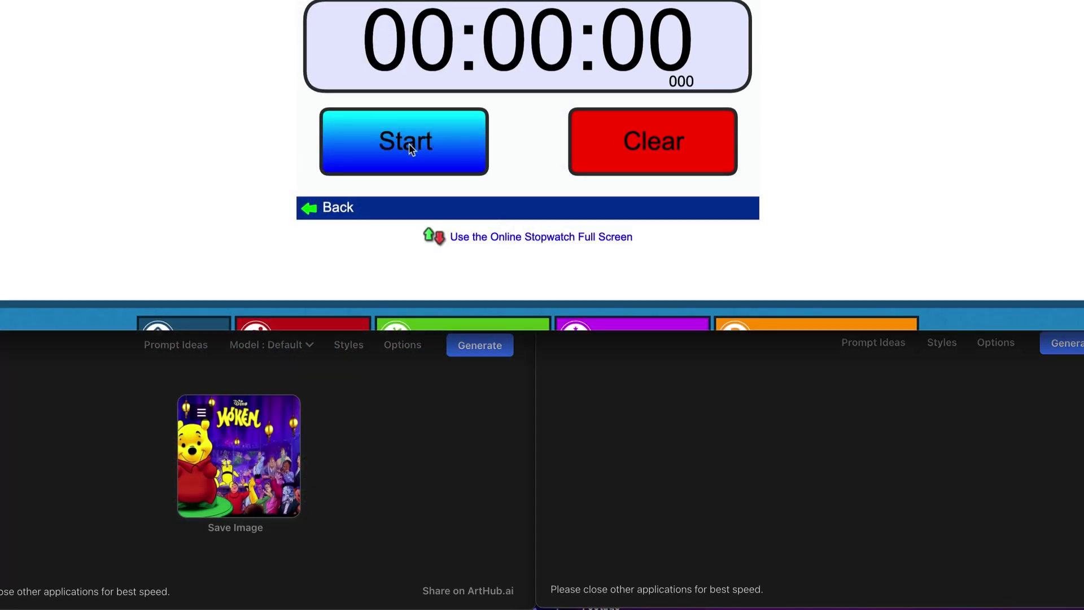
pyautogui.click(408, 150)
pyautogui.click(862, 390)
pyautogui.click(1074, 340)
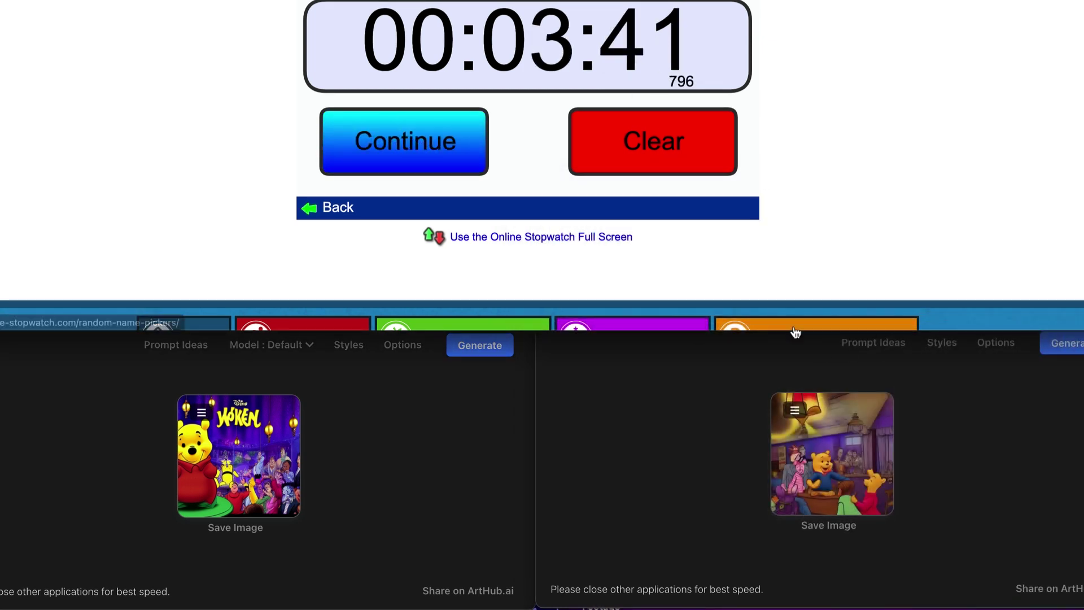
# Enlarge the right and left Pooh karaoke images to compare, then close the previews.
pyautogui.click(815, 467)
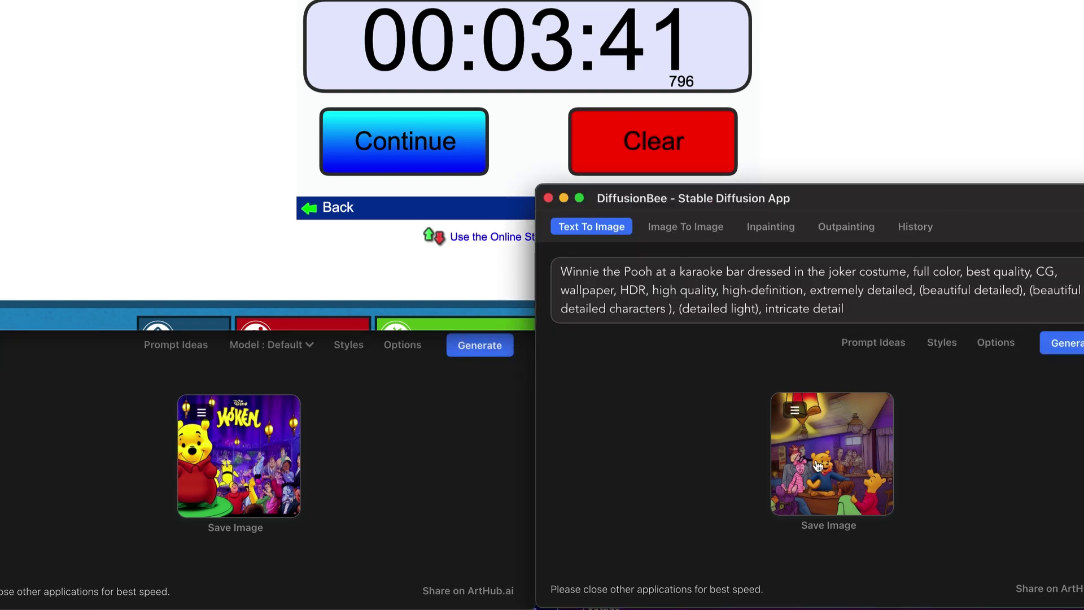
pyautogui.click(817, 466)
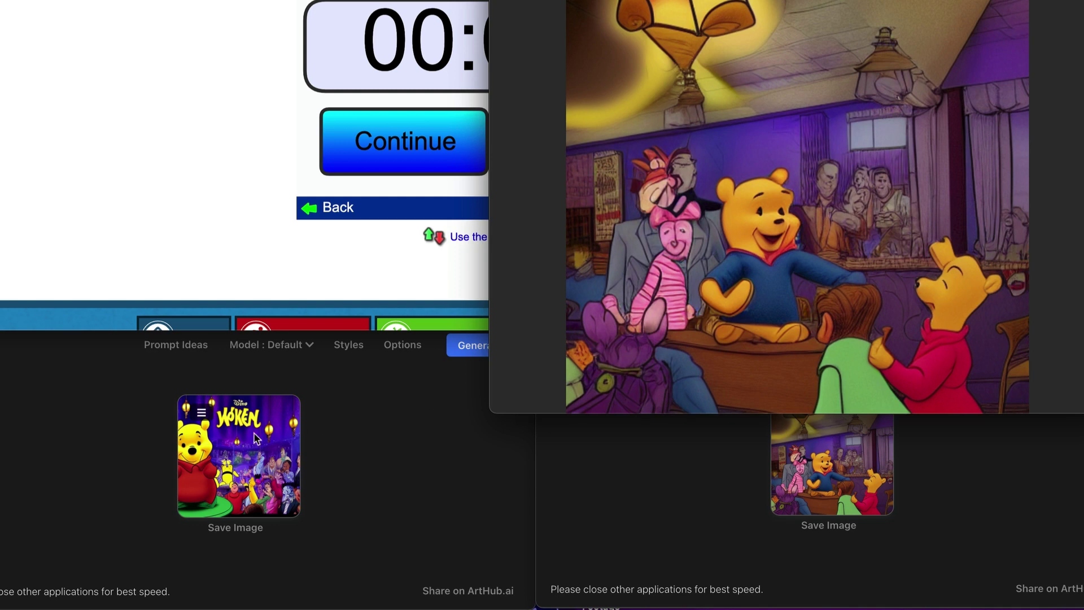
pyautogui.click(256, 440)
pyautogui.click(250, 449)
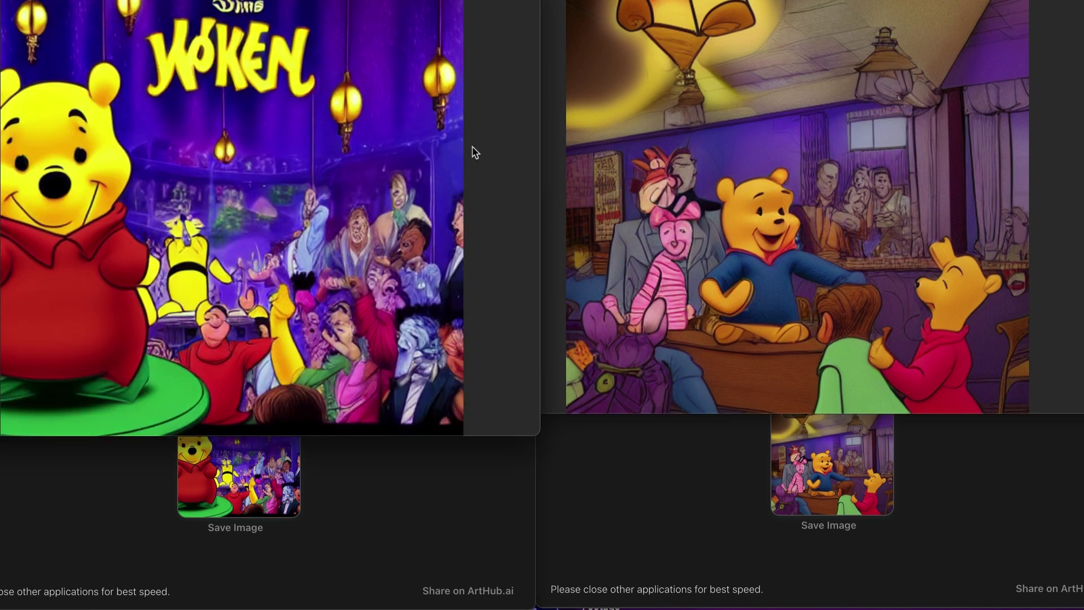
pyautogui.press('Escape')
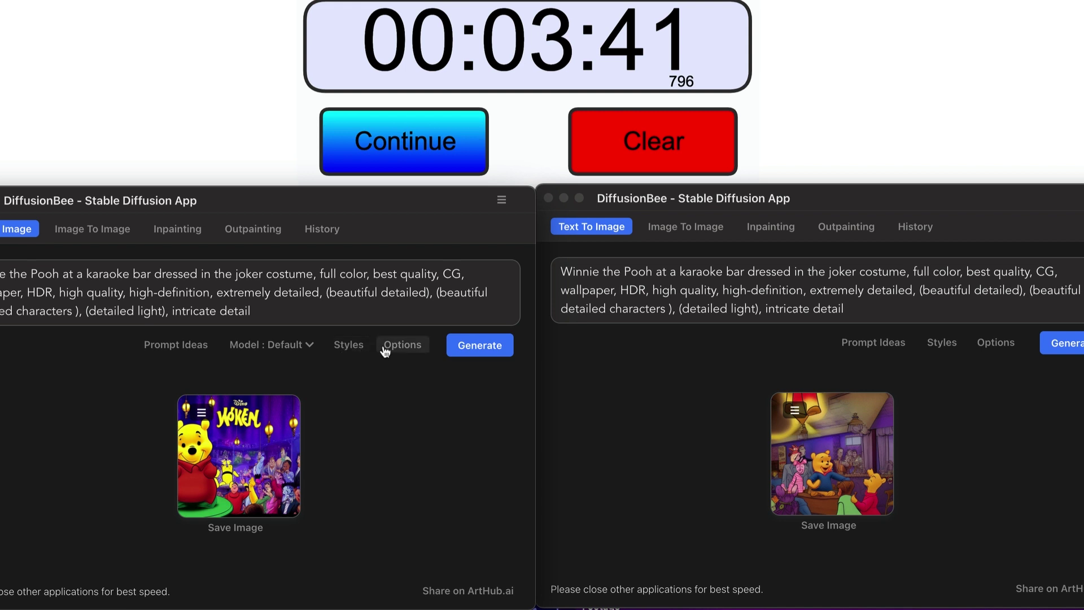
# Try the right window's Guidance scale at about 12, then return it to about 8.
pyautogui.click(990, 348)
pyautogui.click(989, 348)
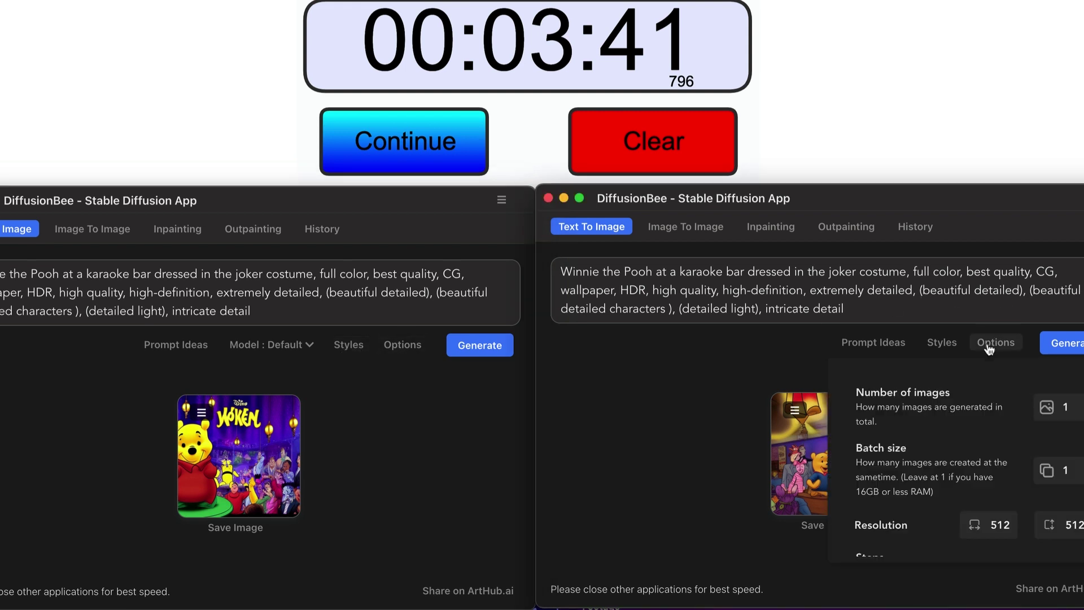
pyautogui.scroll(-5, 992, 422)
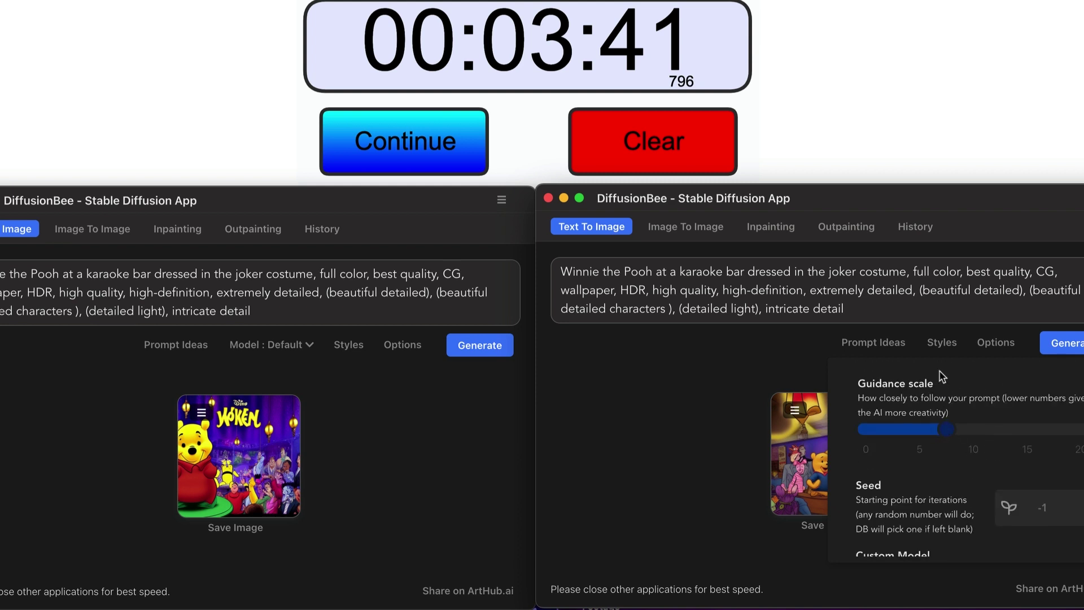
pyautogui.scroll(4, 942, 384)
pyautogui.scroll(-3, 953, 445)
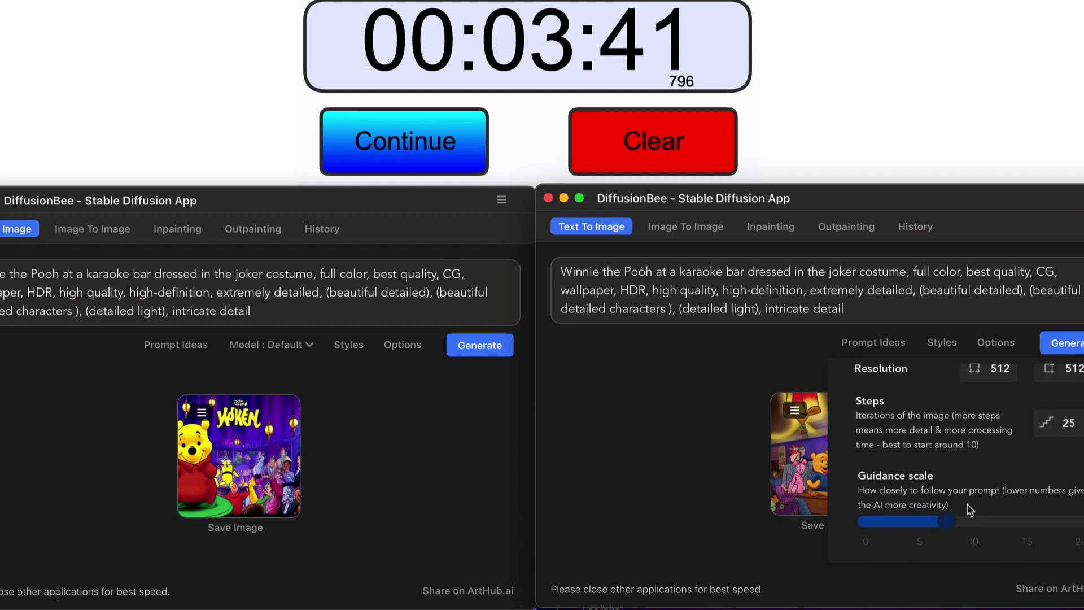
pyautogui.moveTo(950, 522)
pyautogui.mouseDown()
pyautogui.moveTo(1034, 524)
pyautogui.moveTo(997, 534)
pyautogui.moveTo(951, 525)
pyautogui.mouseUp()
pyautogui.click(398, 482)
# Adjust the left window's generation settings and enable its negative prompt.
pyautogui.click(421, 347)
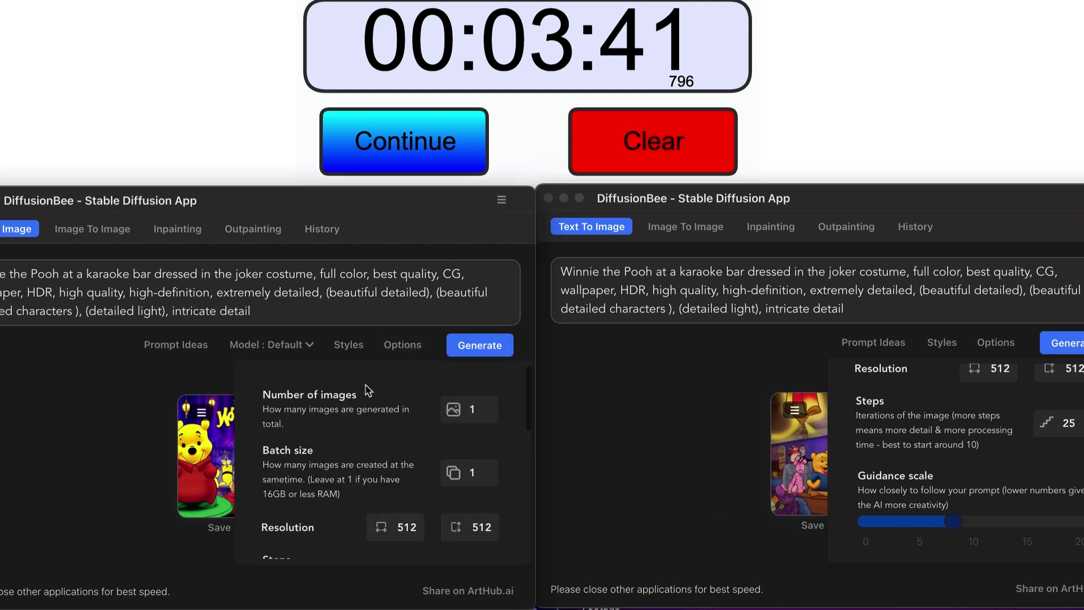
pyautogui.scroll(-5, 367, 395)
pyautogui.moveTo(348, 452); pyautogui.dragTo(411, 466)
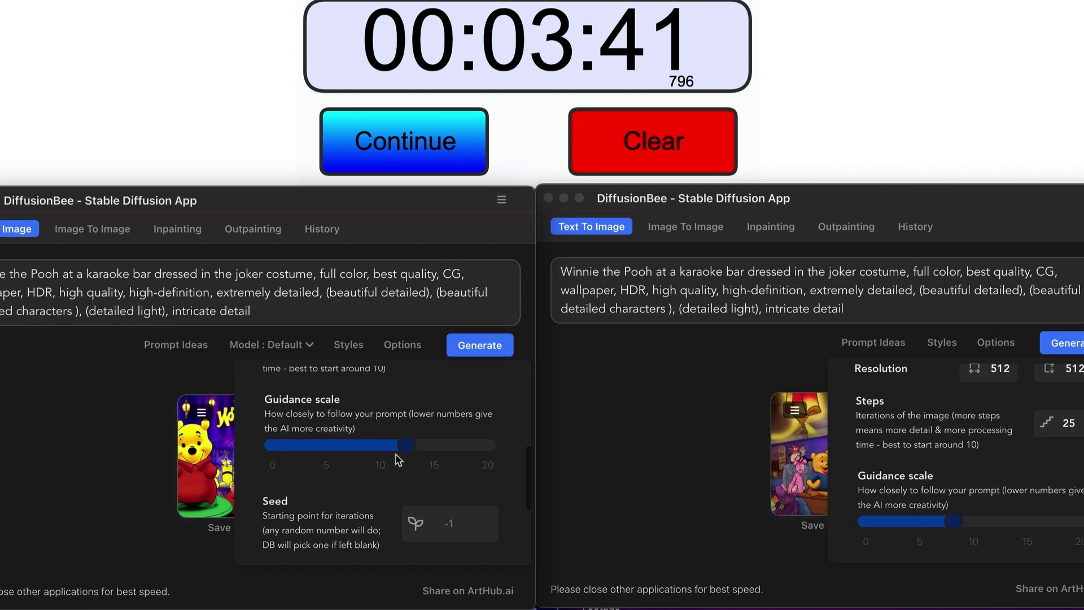
pyautogui.scroll(-5, 399, 459)
pyautogui.scroll(10, 425, 452)
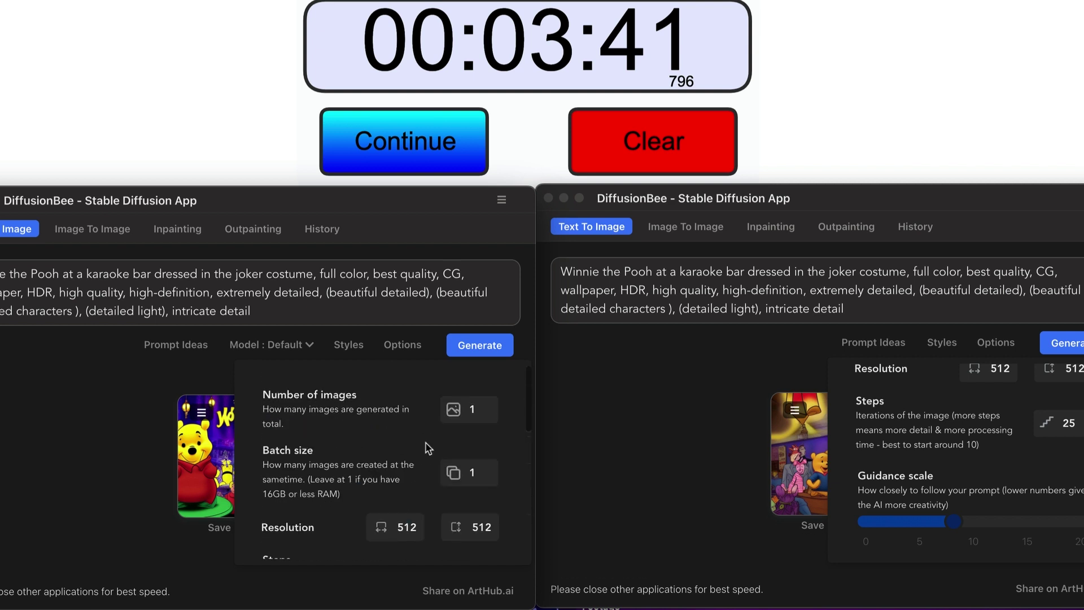
pyautogui.scroll(-5, 433, 522)
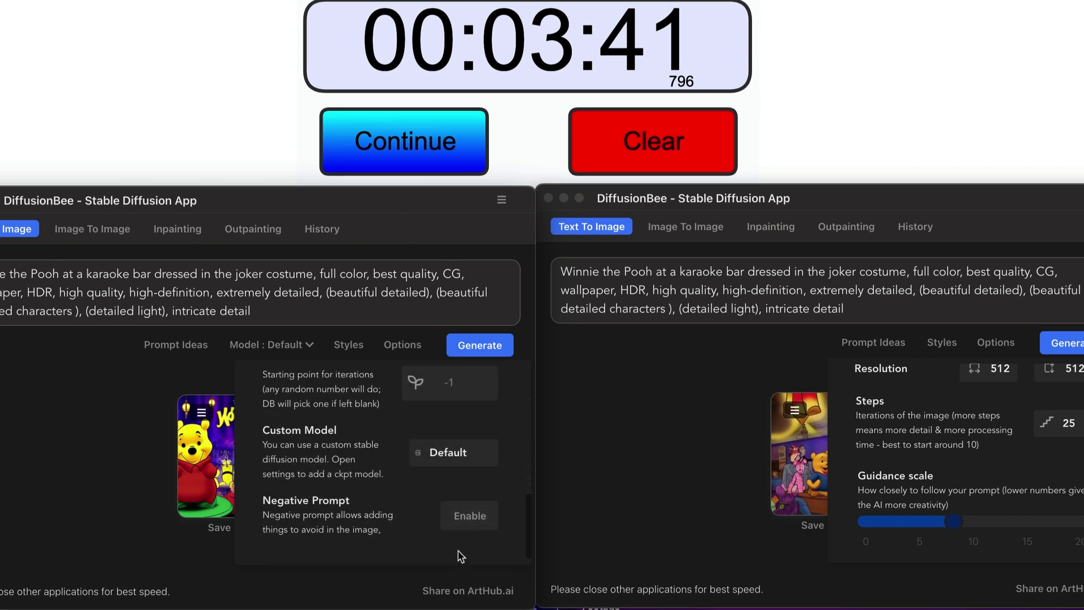
pyautogui.click(460, 528)
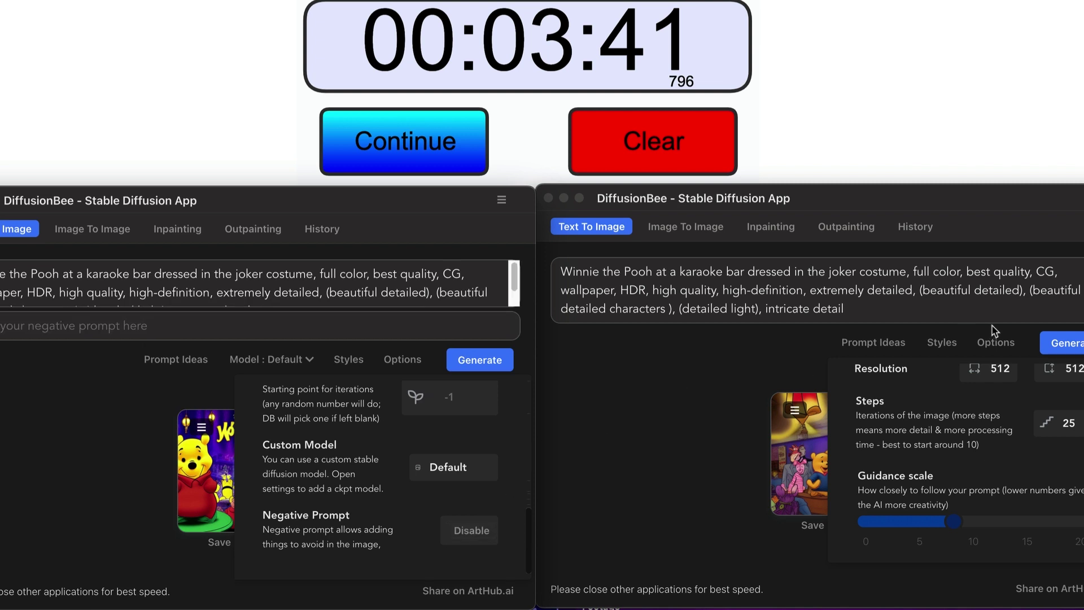
# Enable the negative prompt in the right window's generation settings.
pyautogui.click(1006, 346)
pyautogui.click(1008, 347)
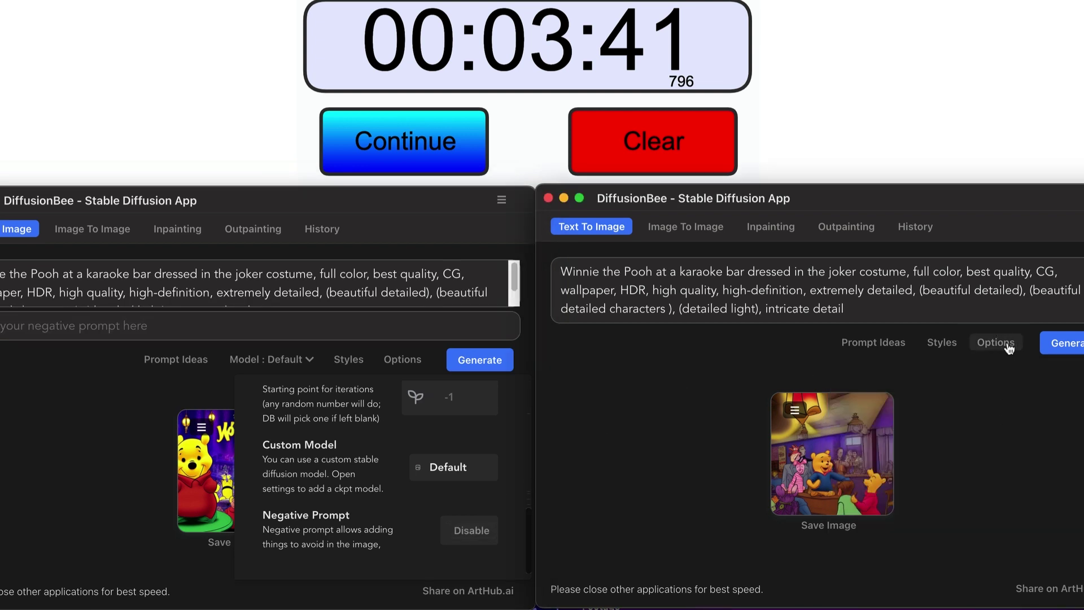
pyautogui.click(1008, 346)
pyautogui.scroll(-5, 983, 456)
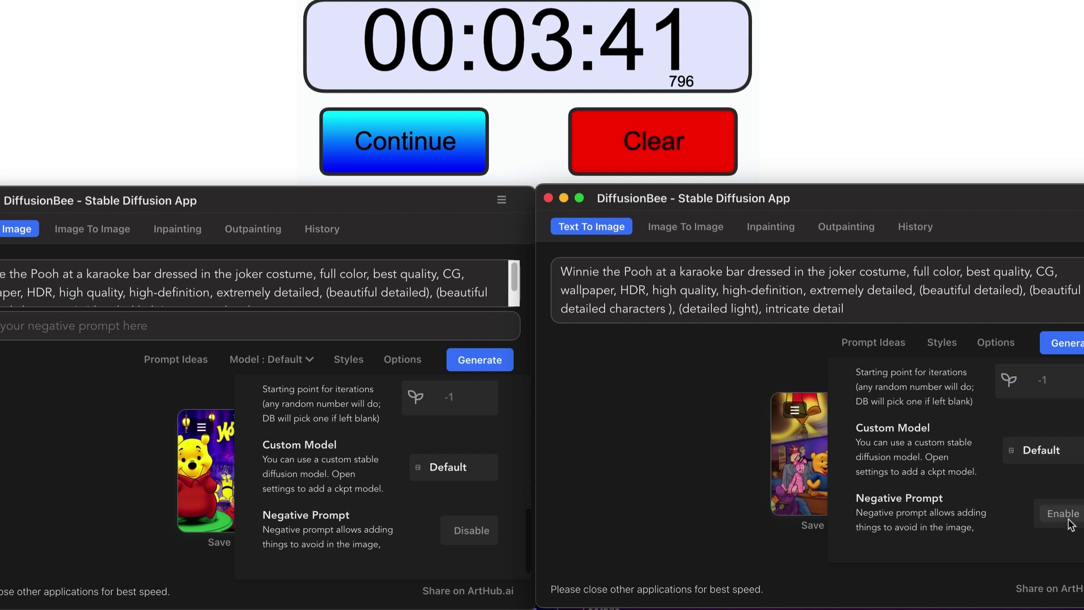
pyautogui.click(1060, 514)
# Keep the Default model in the left window and focus the right window's negative prompt field.
pyautogui.click(254, 369)
pyautogui.click(269, 359)
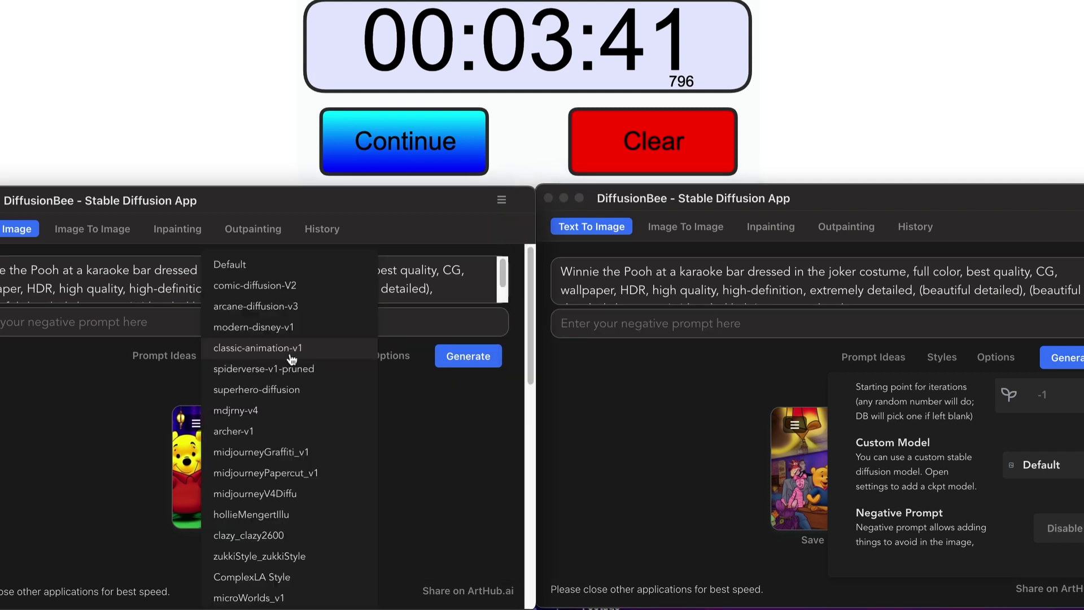
pyautogui.click(427, 421)
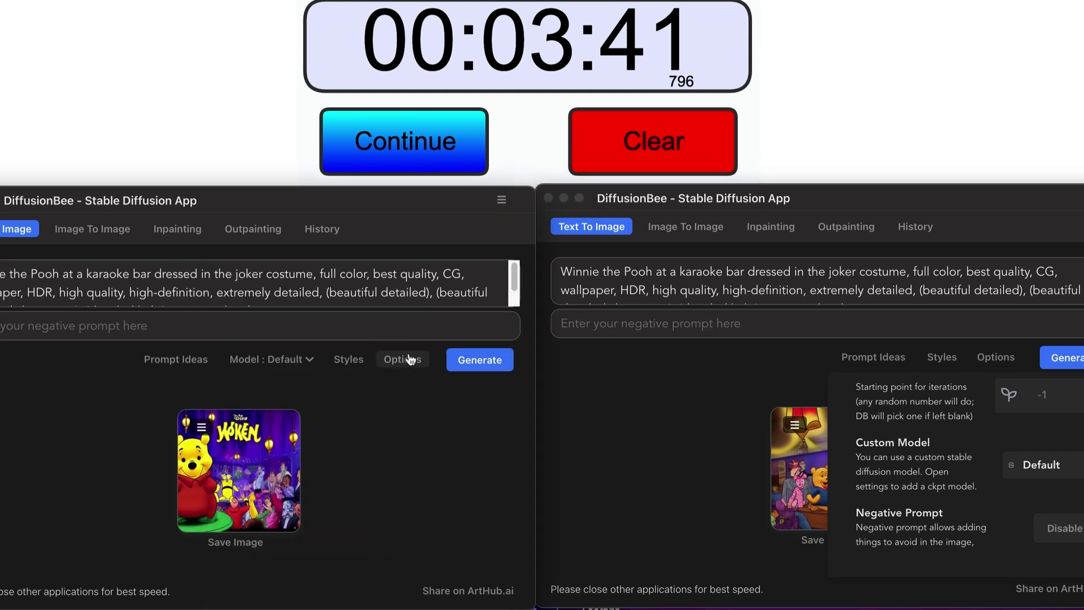
pyautogui.click(403, 359)
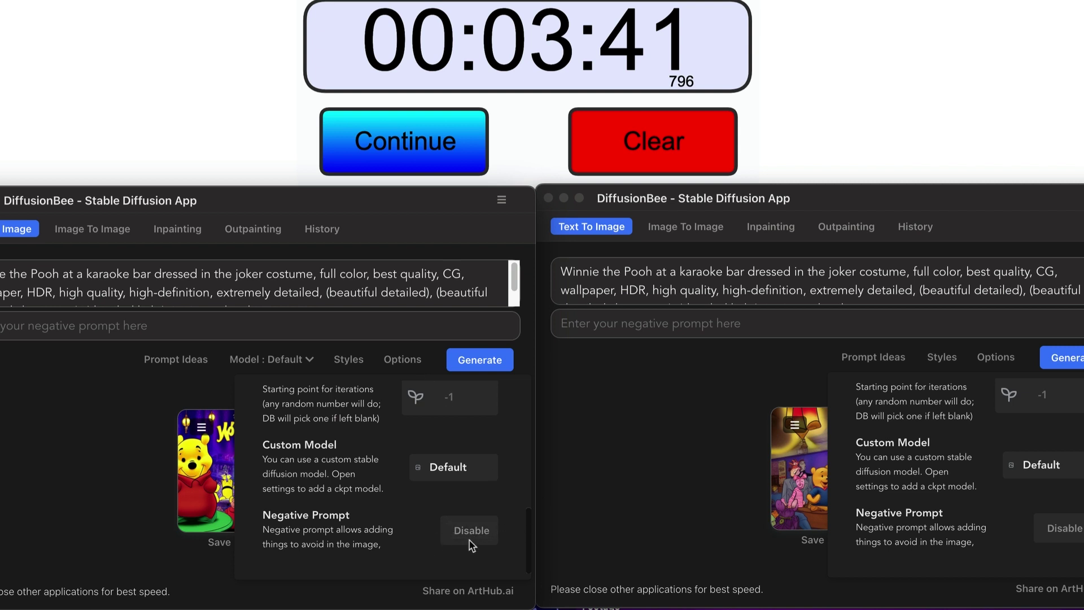
pyautogui.click(675, 472)
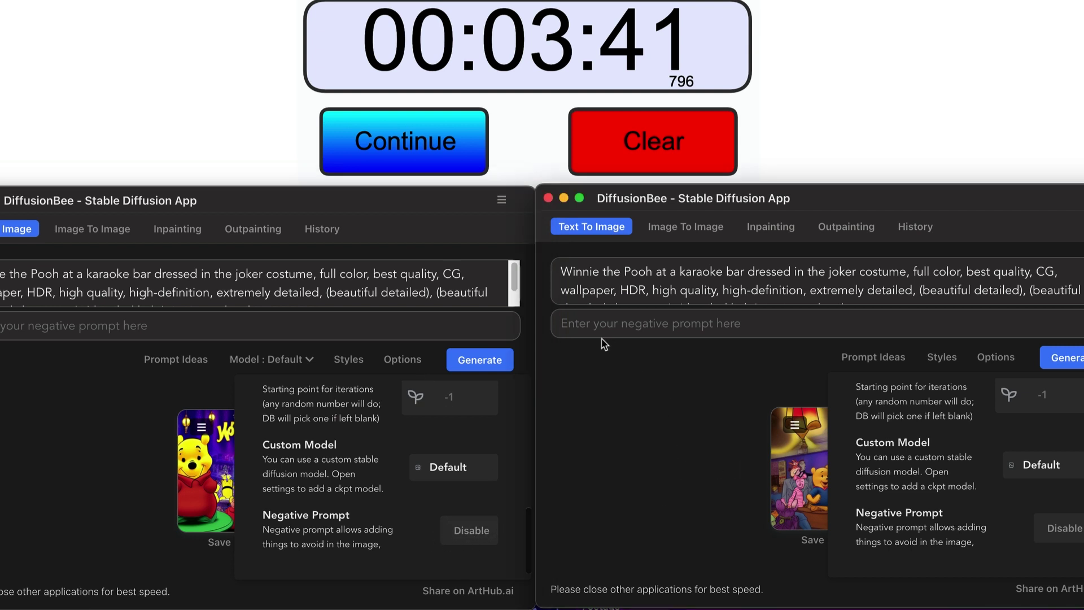
pyautogui.click(560, 326)
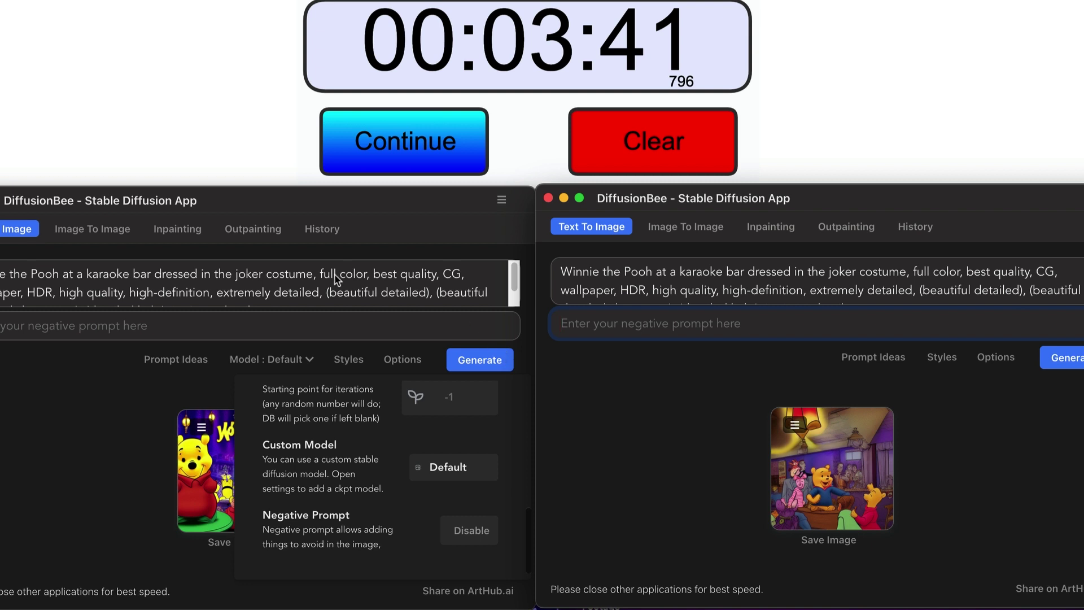
# Switch both windows to Outpainting and position the werewolf and outpaint frame on the right canvas.
pyautogui.click(255, 230)
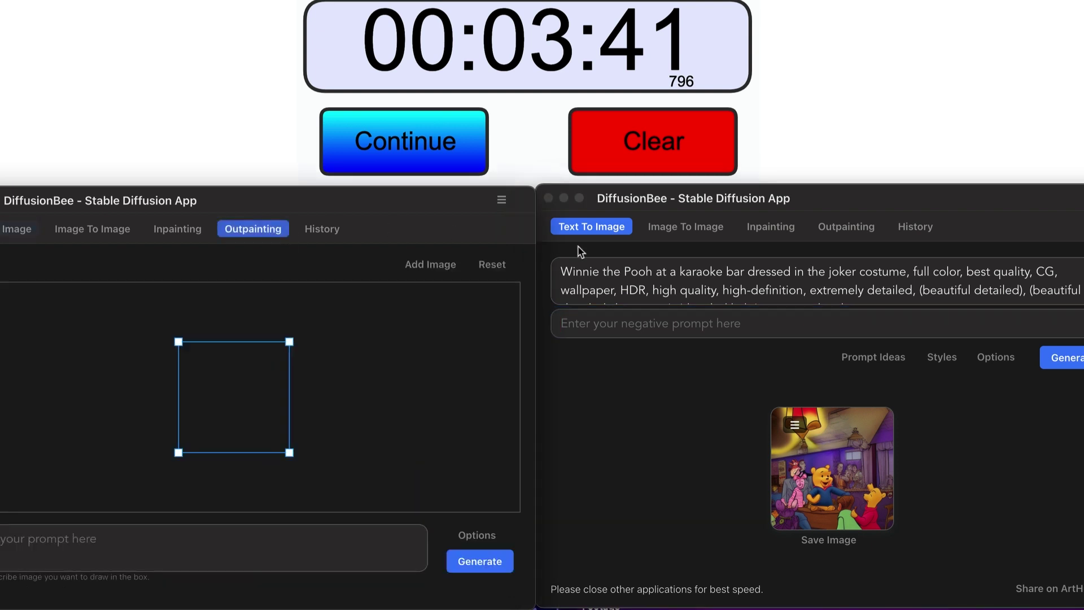
pyautogui.click(828, 226)
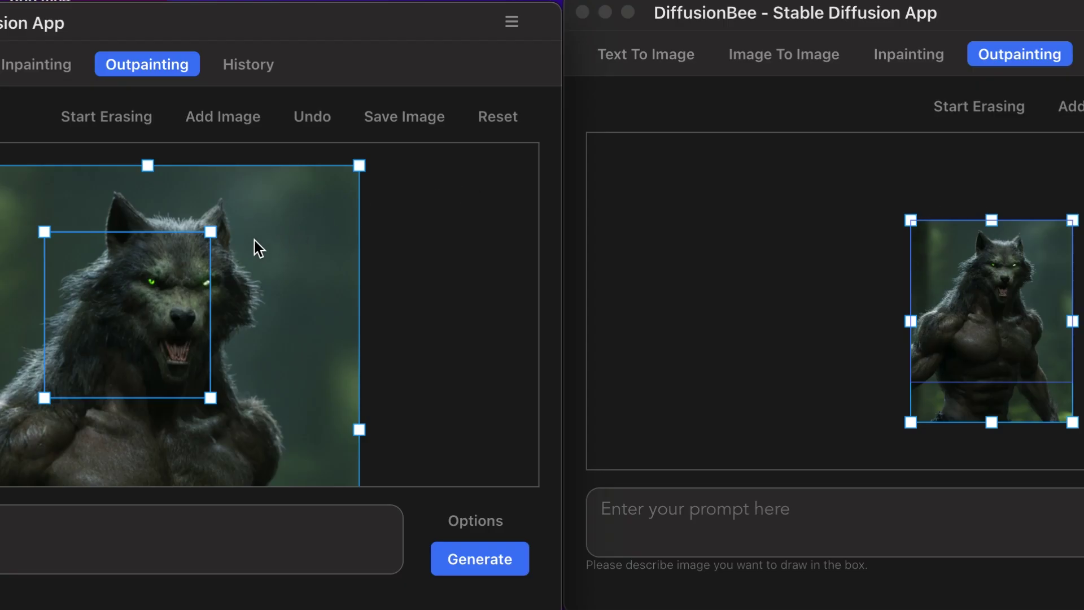
pyautogui.moveTo(285, 295); pyautogui.dragTo(281, 258)
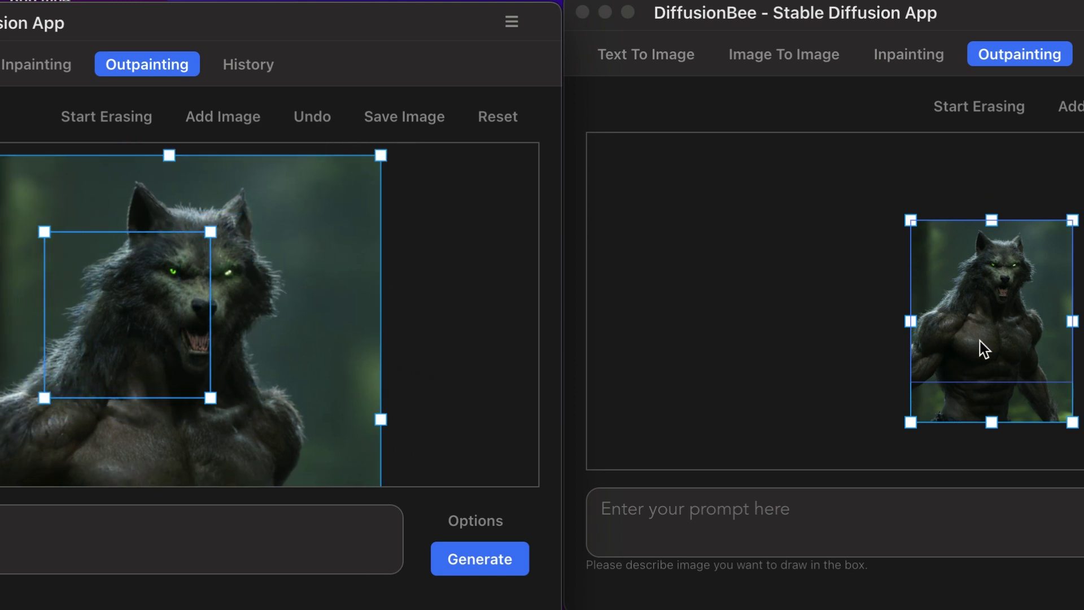
pyautogui.click(980, 346)
pyautogui.moveTo(1004, 260); pyautogui.dragTo(975, 295)
pyautogui.moveTo(1050, 352); pyautogui.dragTo(986, 348)
pyautogui.moveTo(974, 308)
pyautogui.mouseDown()
pyautogui.moveTo(951, 290)
pyautogui.moveTo(979, 307)
pyautogui.mouseUp()
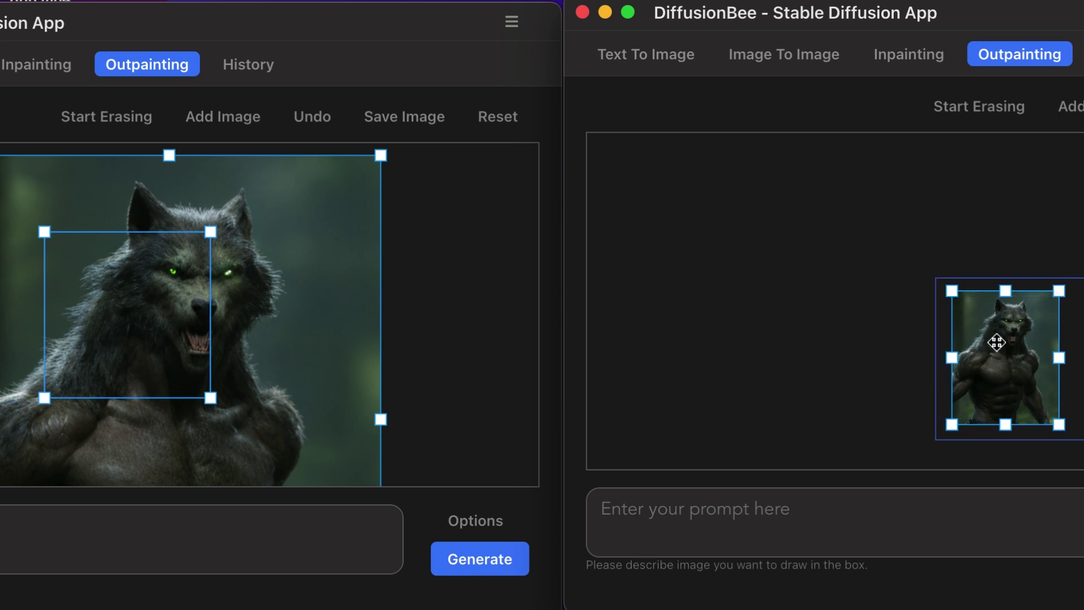
pyautogui.moveTo(1056, 424); pyautogui.dragTo(1048, 414)
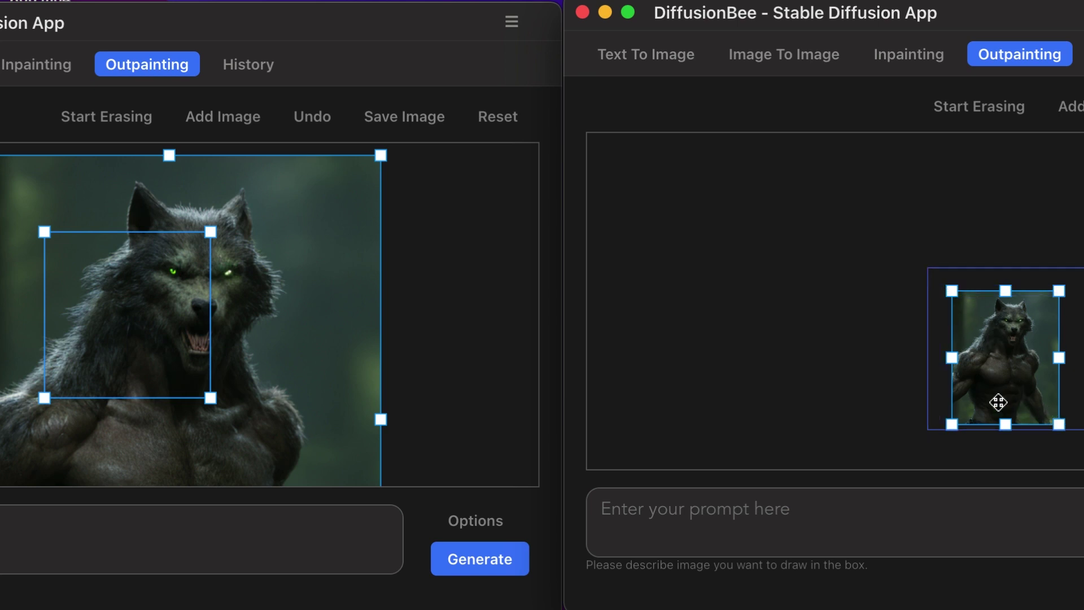
# Shrink the werewolf on the left canvas and centre it inside an enlarged outpaint frame.
pyautogui.click(135, 350)
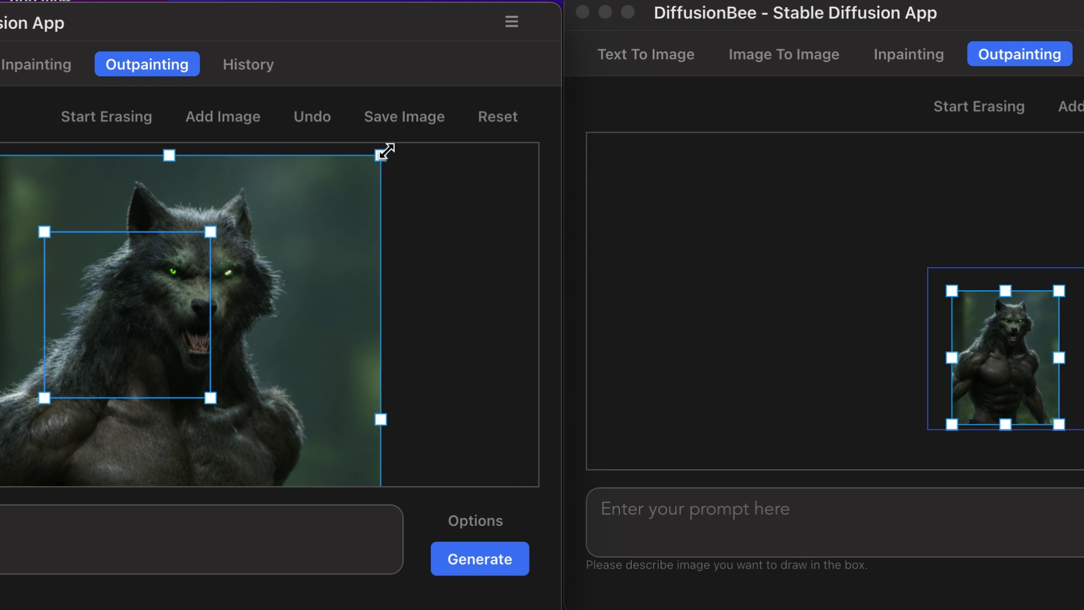
pyautogui.moveTo(381, 151); pyautogui.dragTo(219, 354)
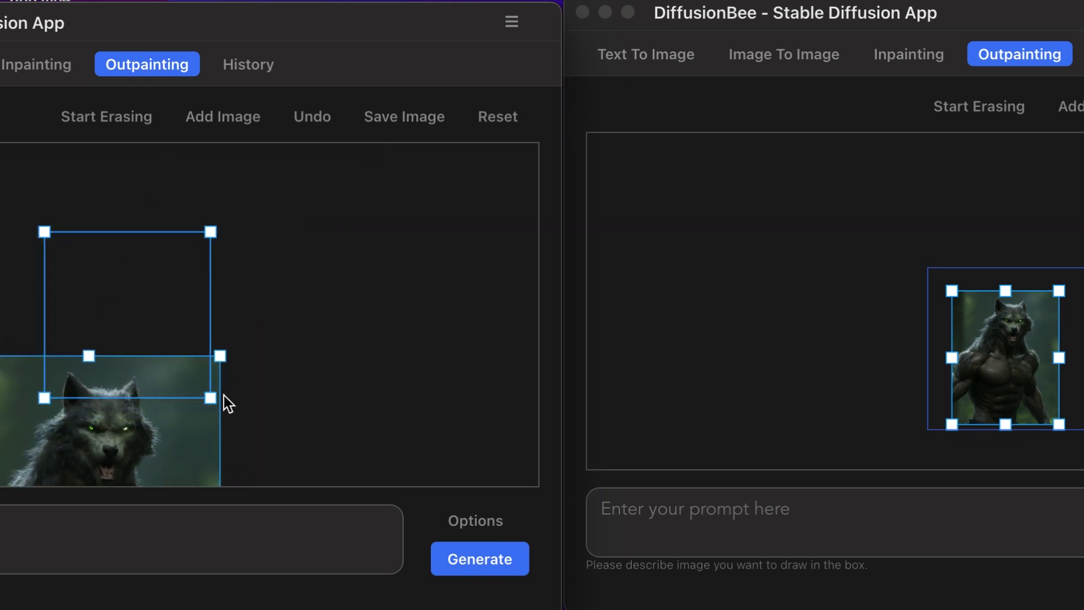
pyautogui.moveTo(207, 397); pyautogui.dragTo(414, 467)
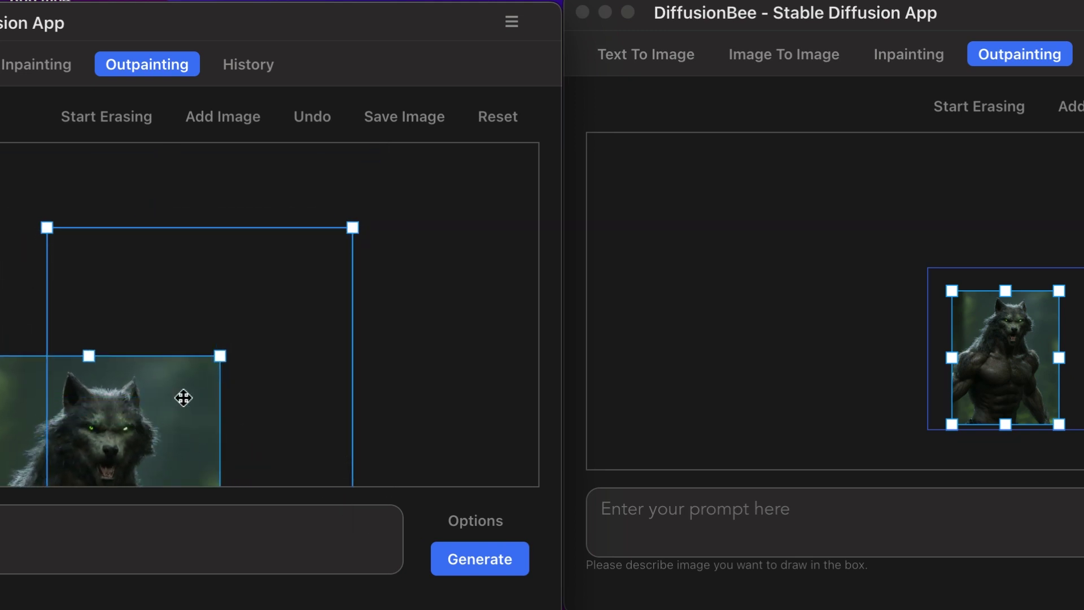
pyautogui.moveTo(181, 395); pyautogui.dragTo(157, 459)
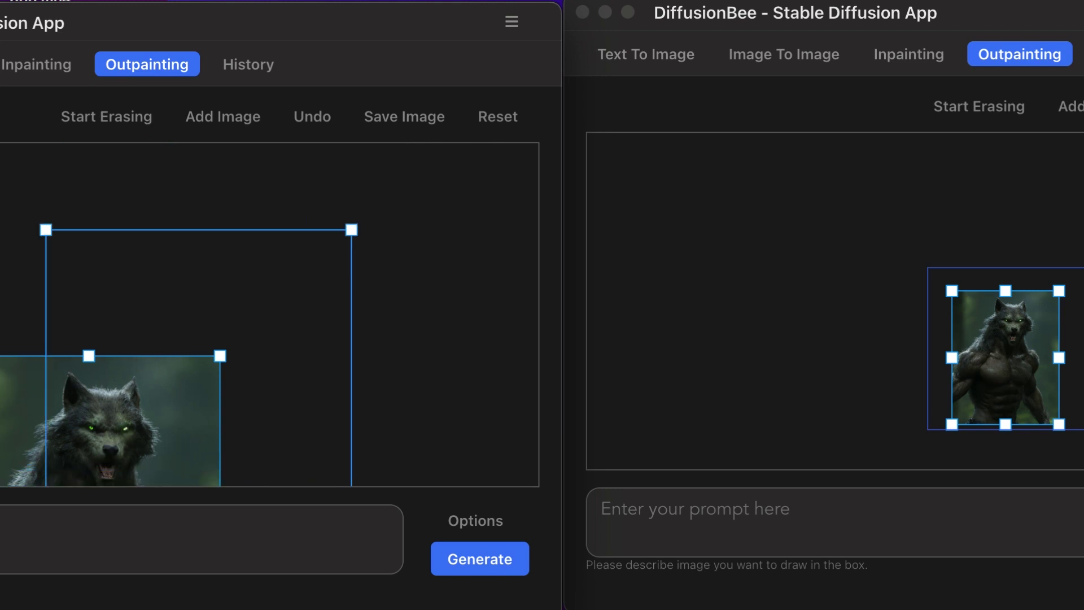
pyautogui.moveTo(66, 462); pyautogui.dragTo(27, 304)
pyautogui.moveTo(1, 203); pyautogui.dragTo(52, 287)
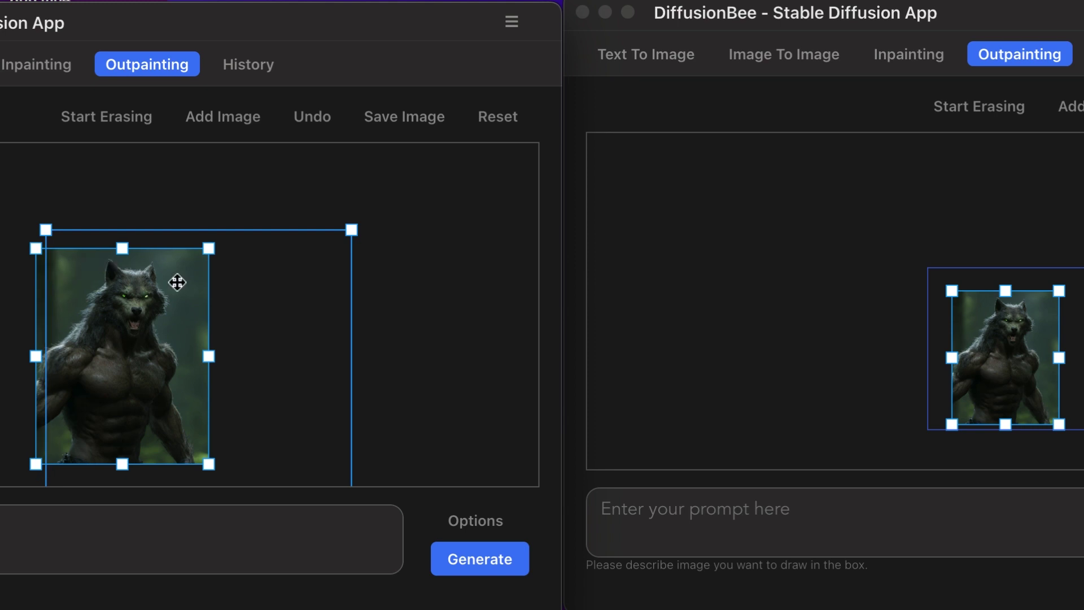
pyautogui.moveTo(256, 324); pyautogui.dragTo(164, 280)
pyautogui.click(964, 295)
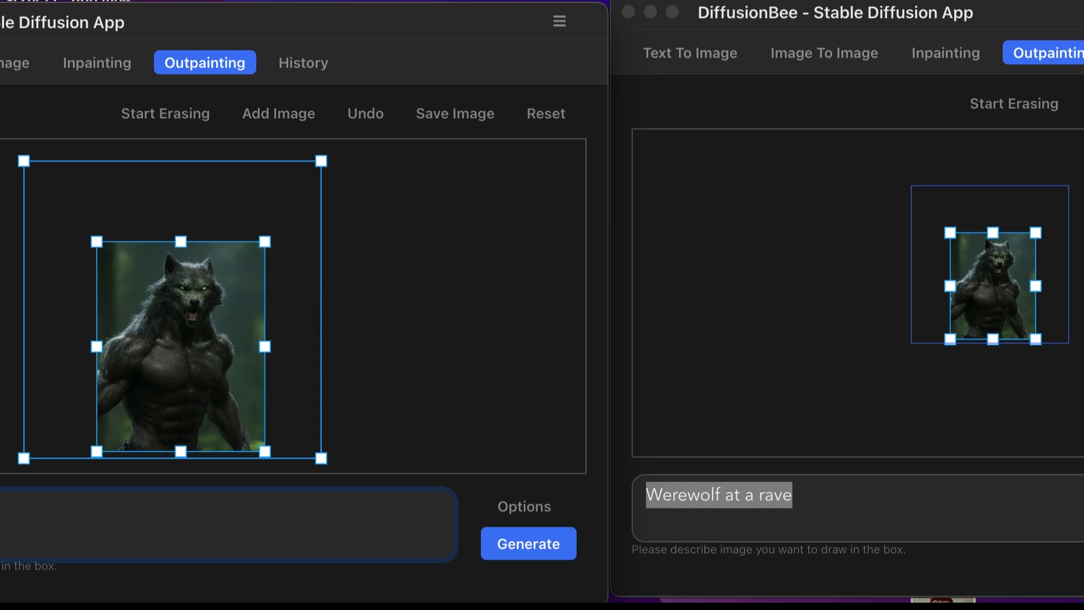
# Copy the 'Werewolf at a rave' prompt and enable a negative prompt in the left outpainting options.
pyautogui.press('super+grave')
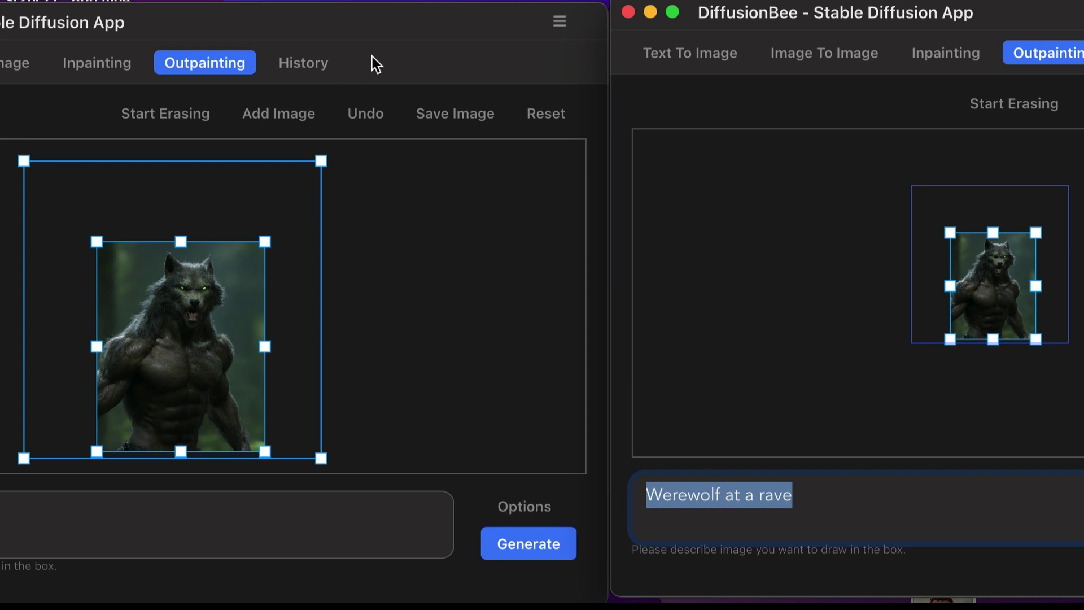
pyautogui.click(517, 508)
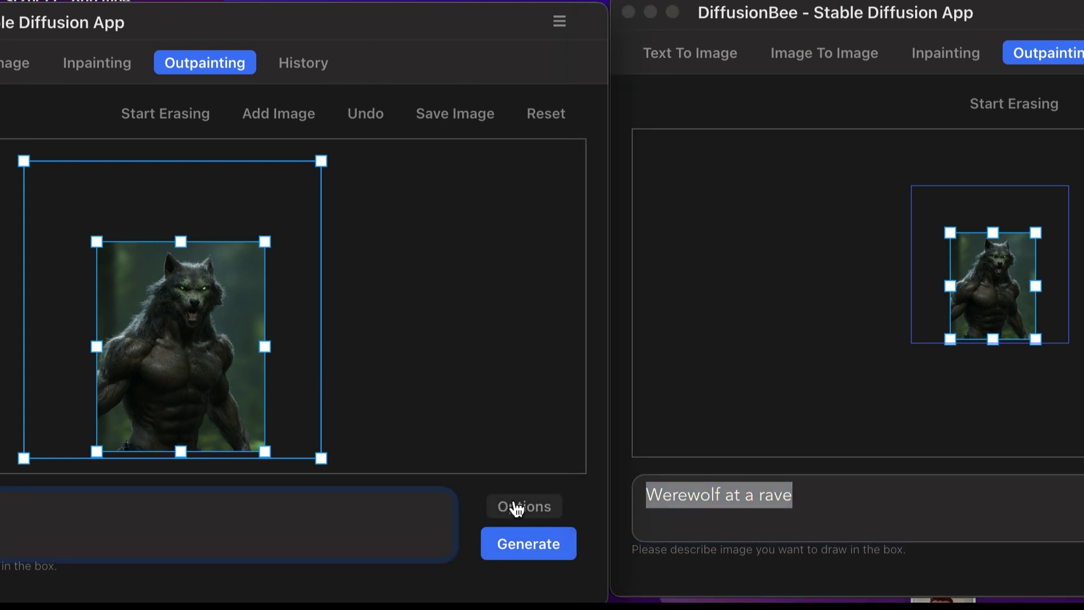
pyautogui.click(514, 508)
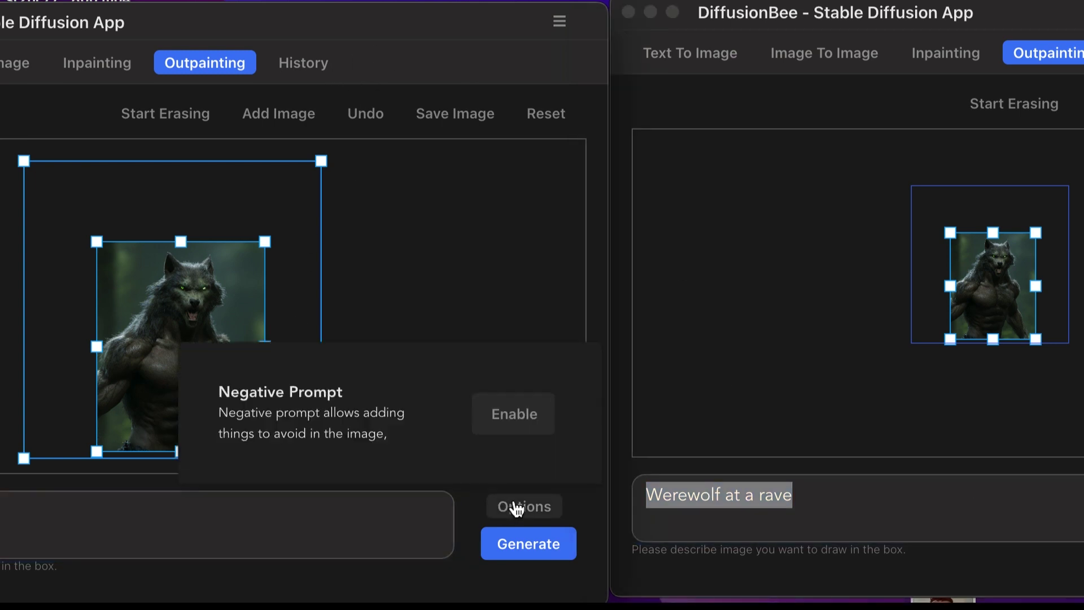
pyautogui.click(520, 440)
pyautogui.write('ed')
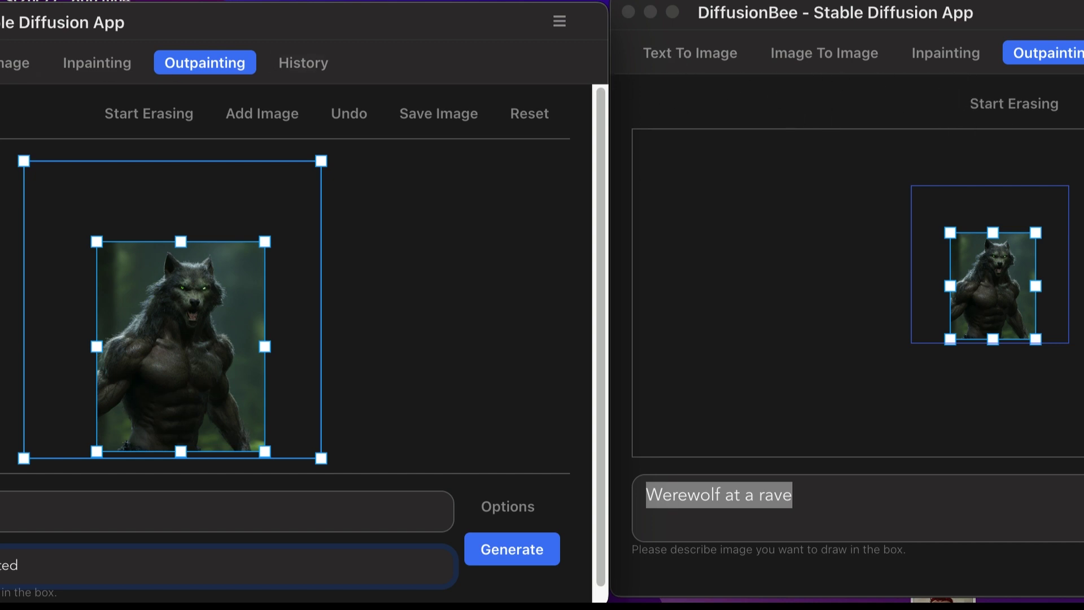
pyautogui.click(3, 63)
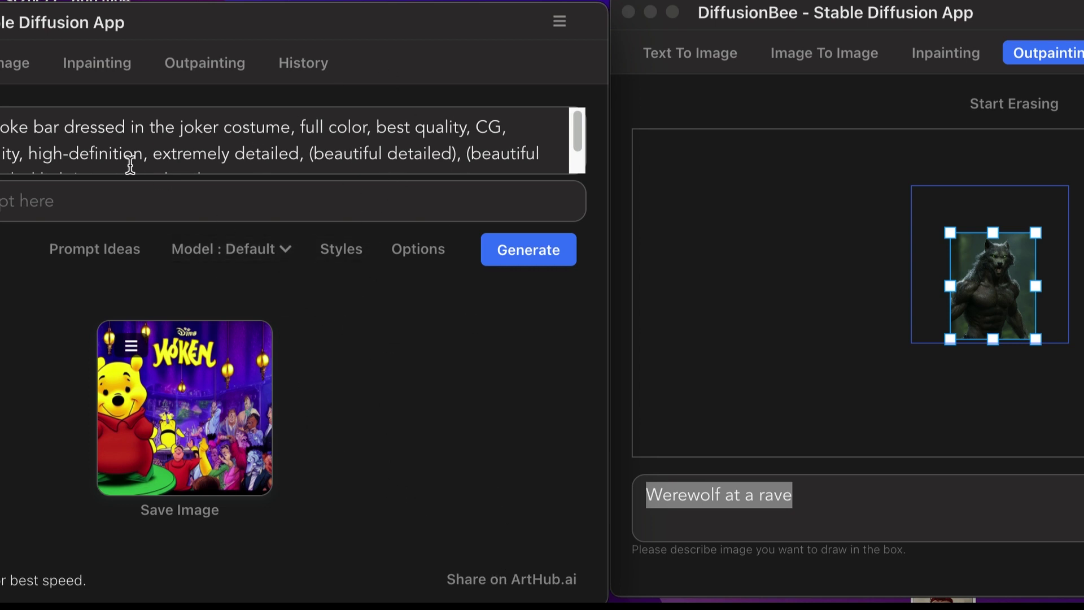
pyautogui.click(286, 255)
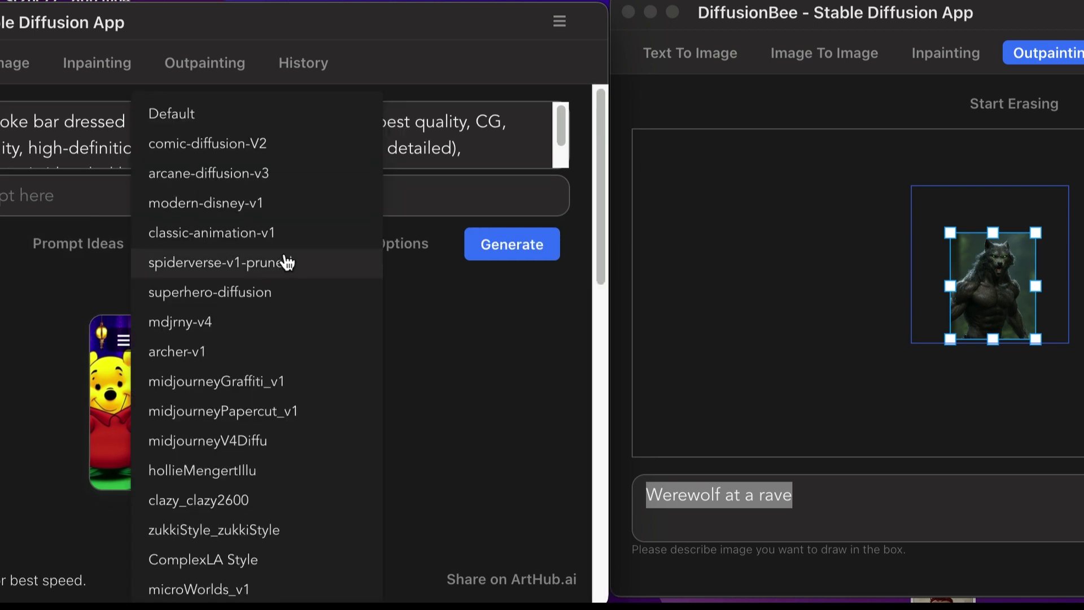
pyautogui.click(510, 305)
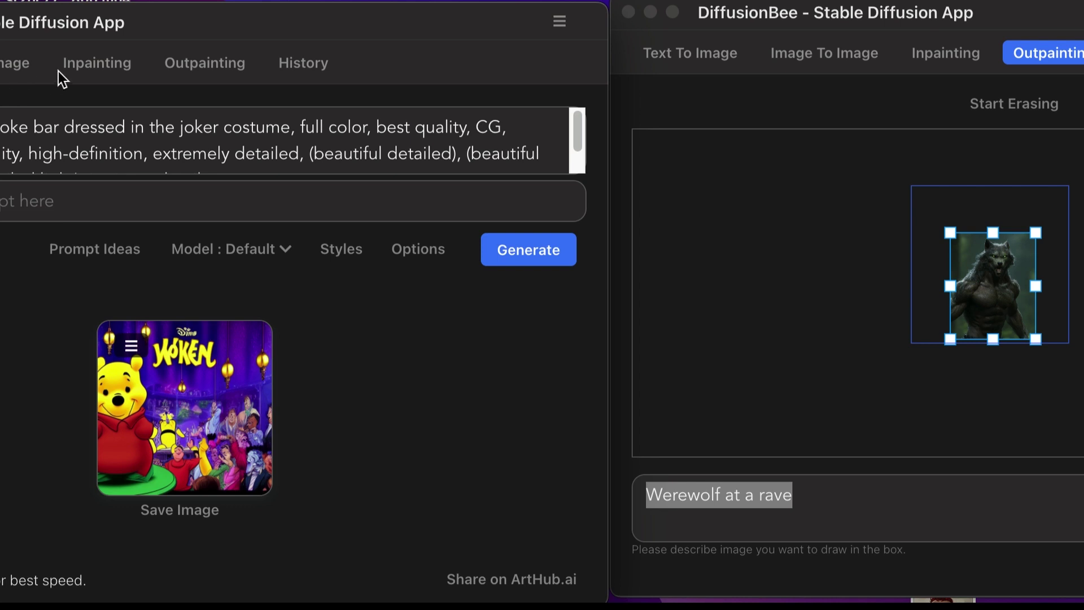
pyautogui.click(22, 65)
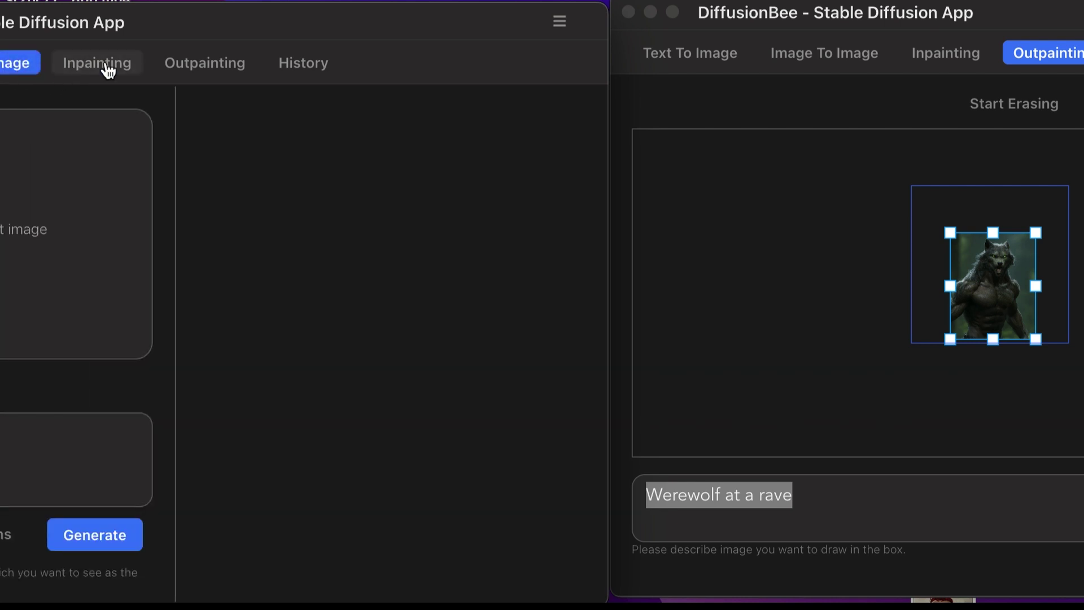
pyautogui.click(107, 69)
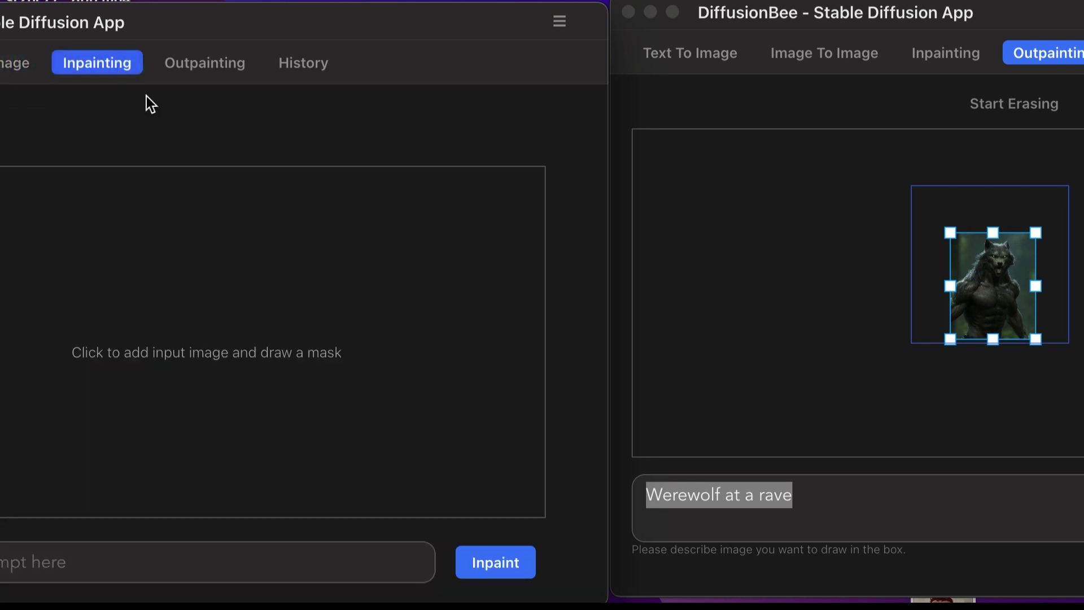
pyautogui.click(202, 73)
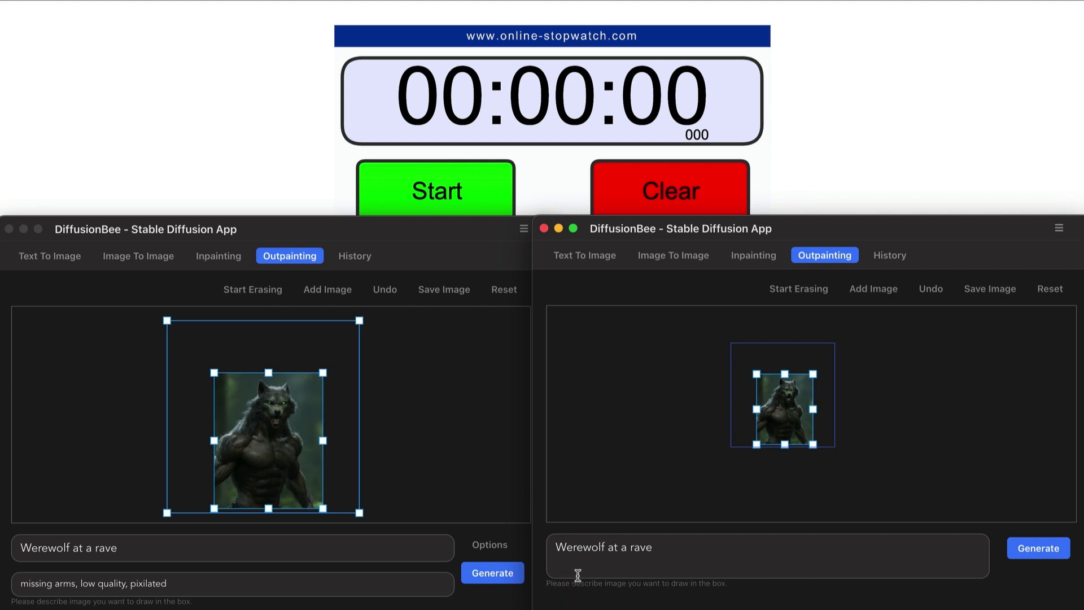
# Add 'in a hat' to the right prompt, copy it, and append 'in a hat' to the left prompt.
pyautogui.tripleClick(670, 564)
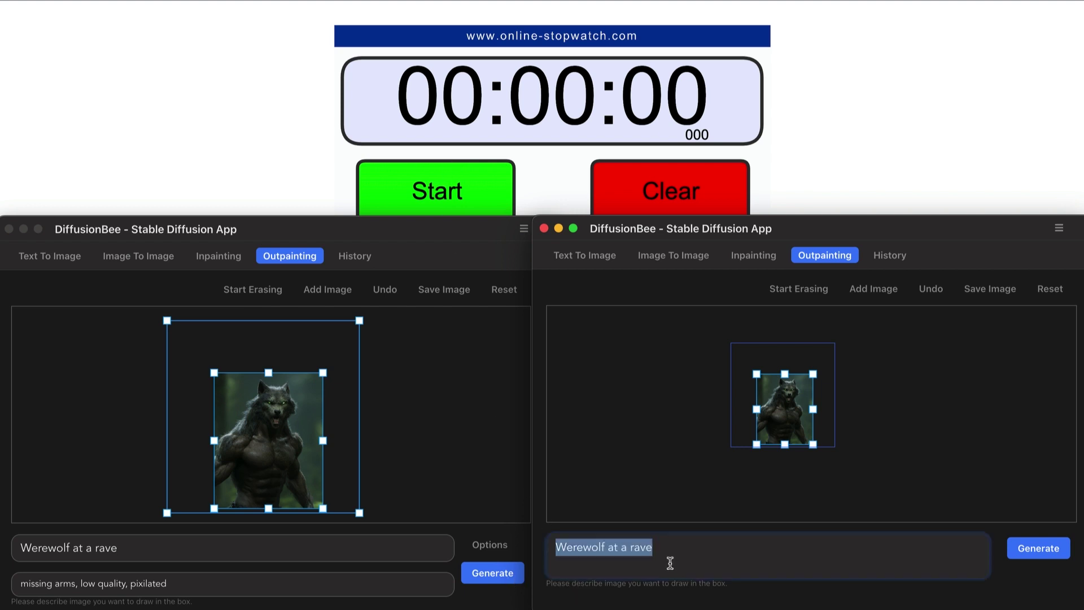
pyautogui.click(668, 563)
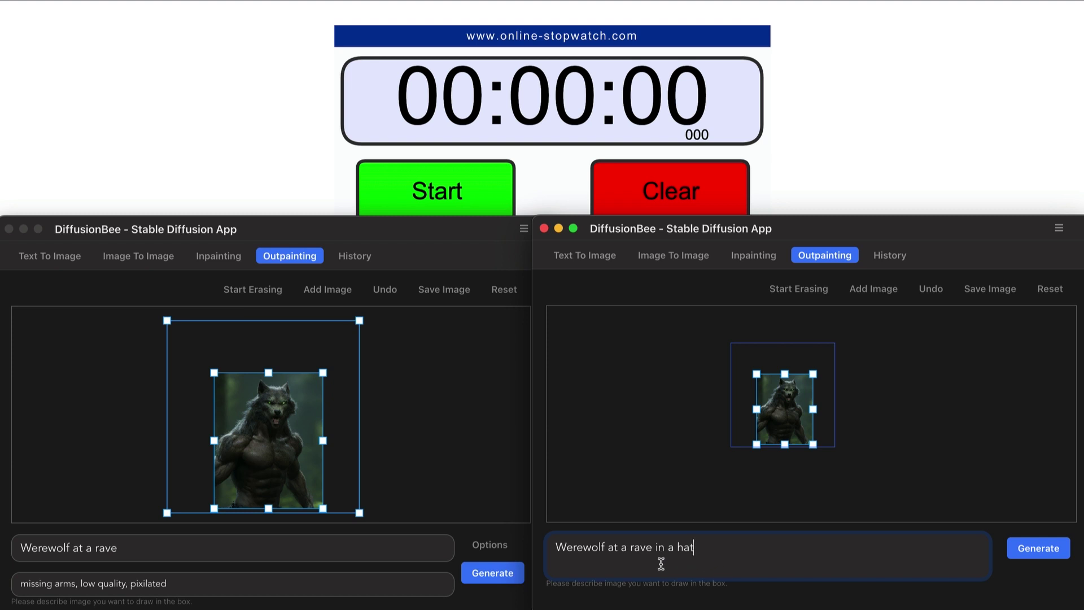
pyautogui.moveTo(661, 564); pyautogui.dragTo(658, 549)
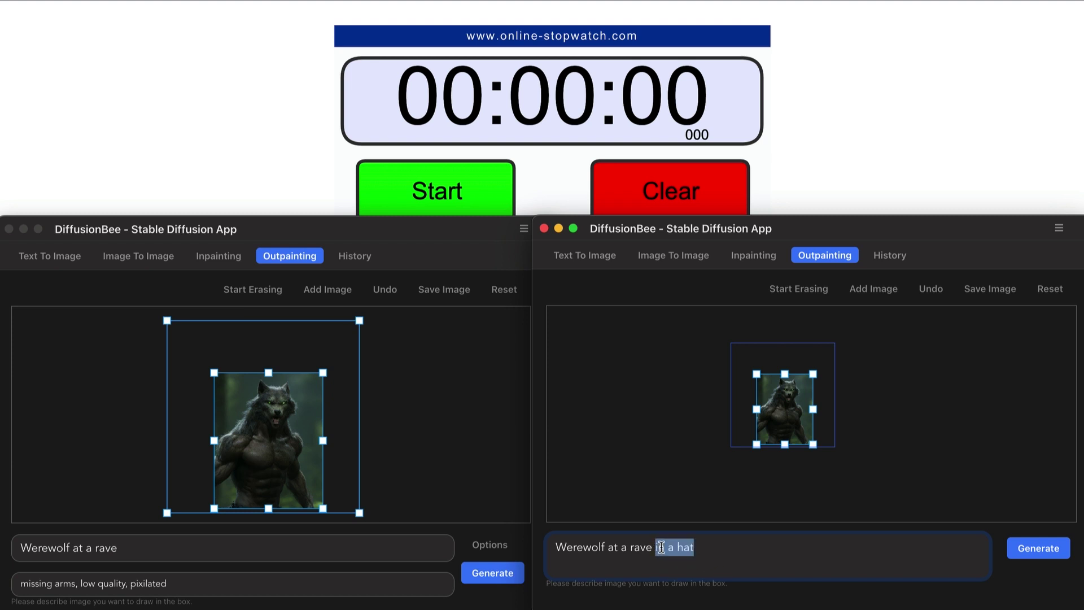
pyautogui.rightClick(661, 547)
pyautogui.click(213, 544)
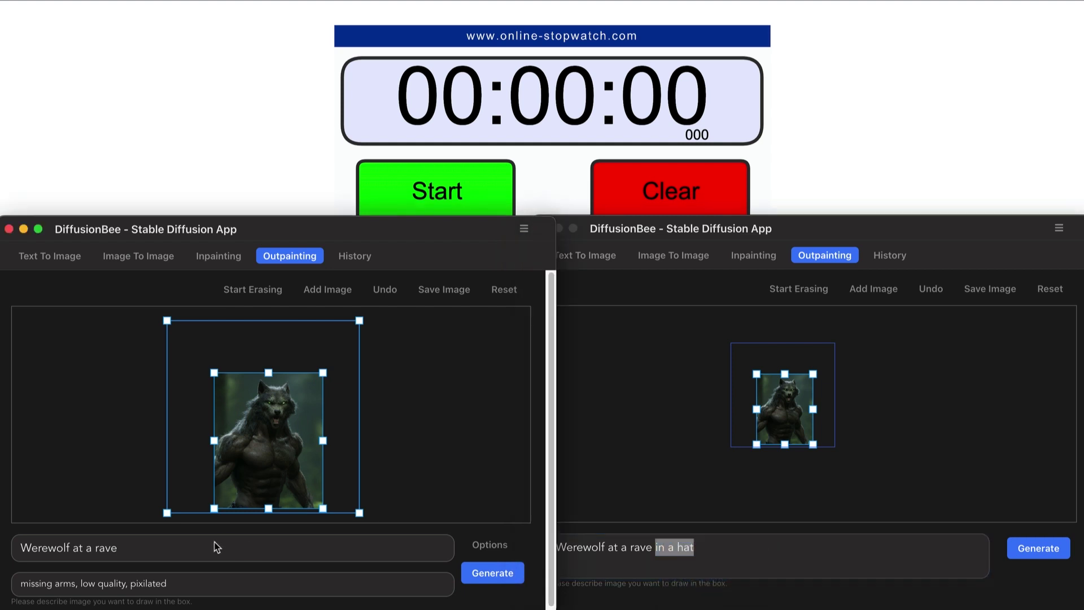
pyautogui.click(181, 539)
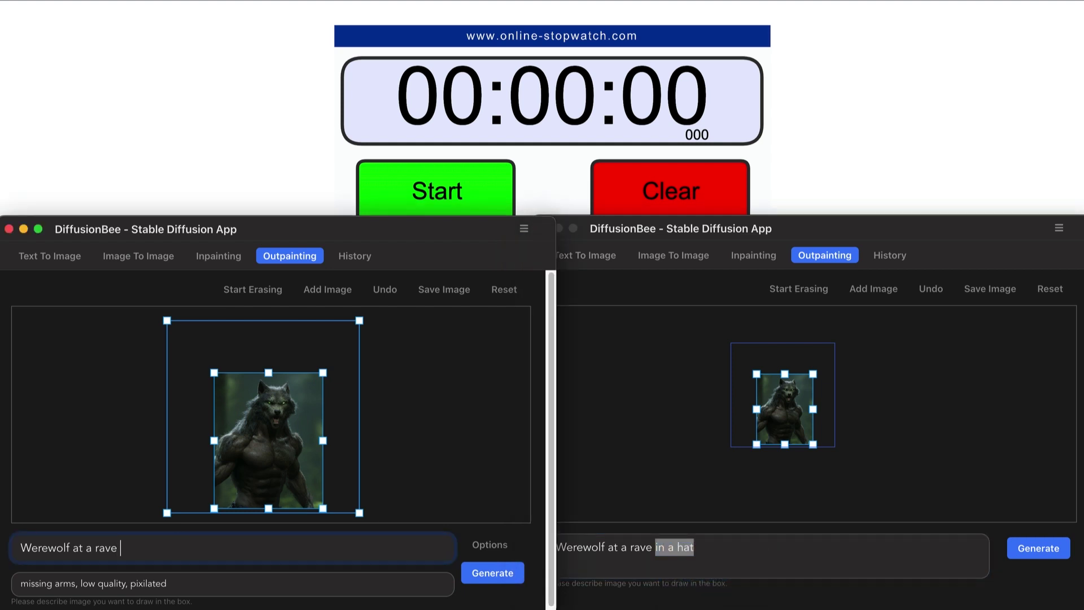
pyautogui.write('in a hat')
pyautogui.click(599, 367)
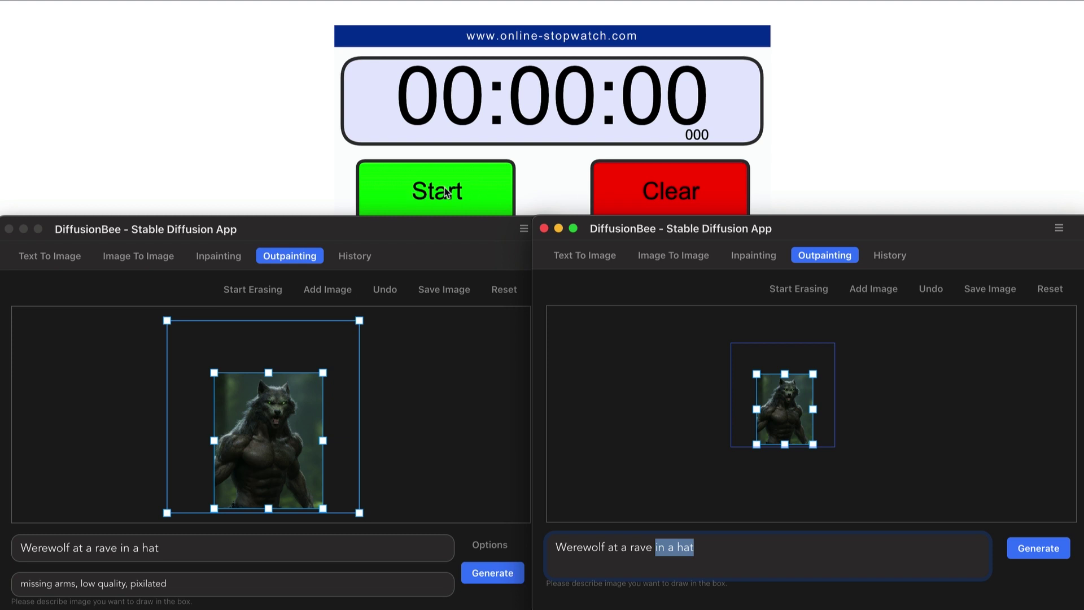
pyautogui.click(473, 194)
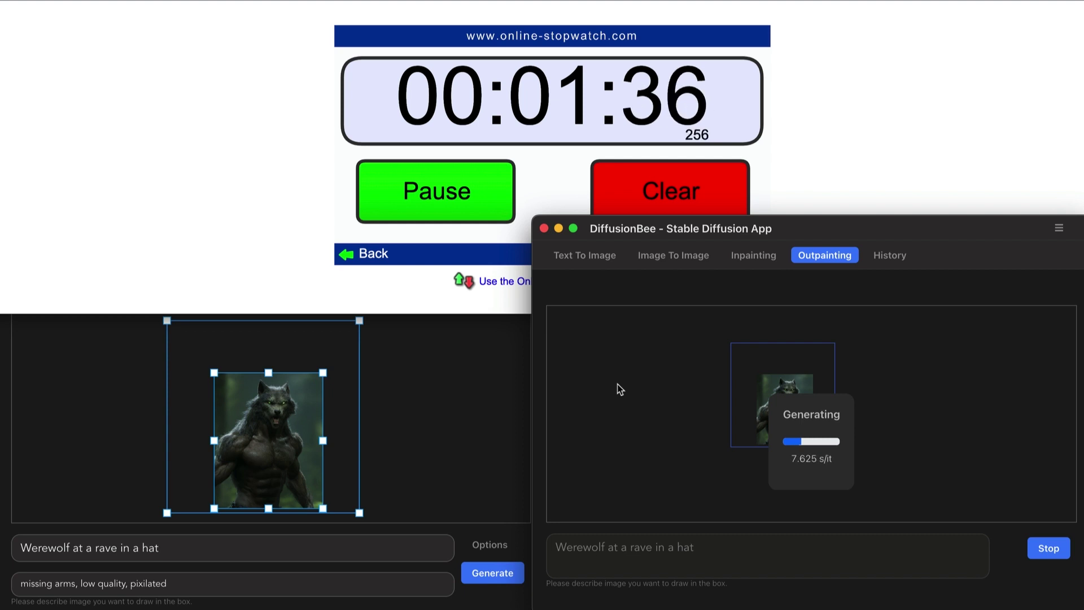
pyautogui.click(469, 409)
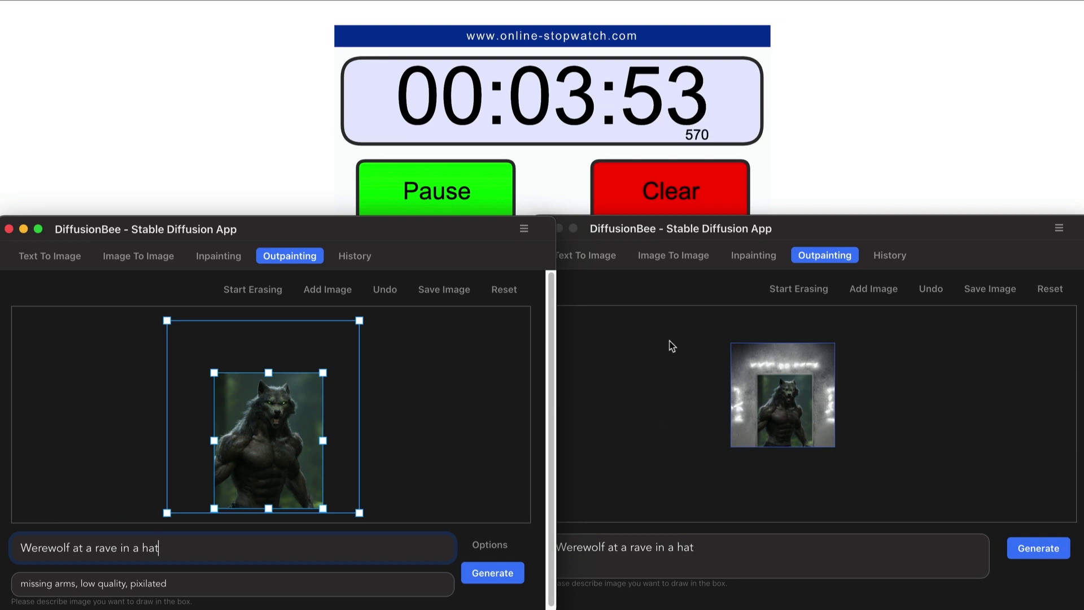
pyautogui.click(460, 195)
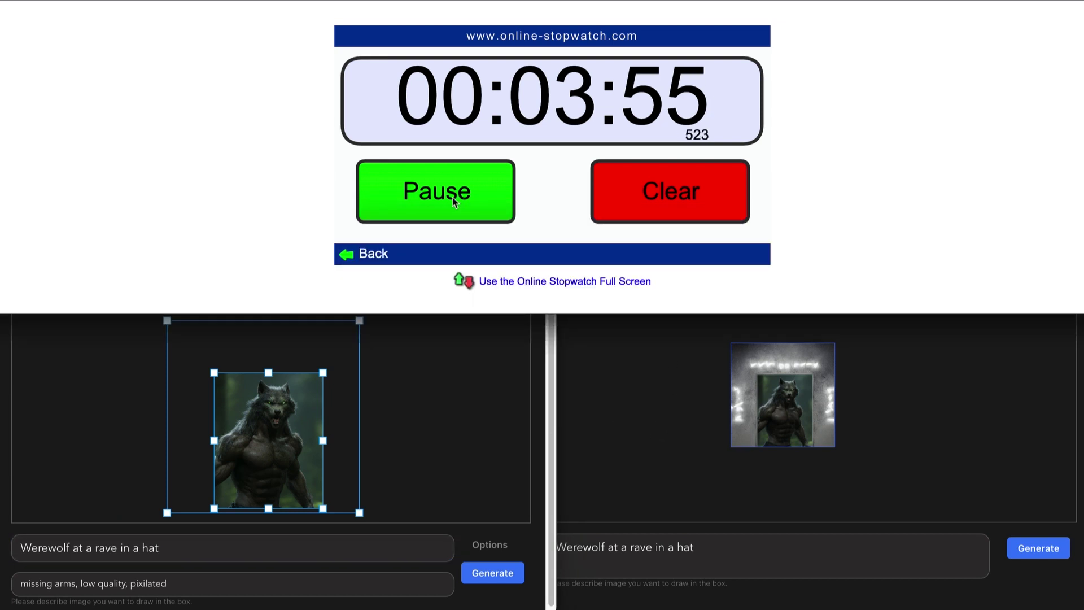
pyautogui.click(452, 196)
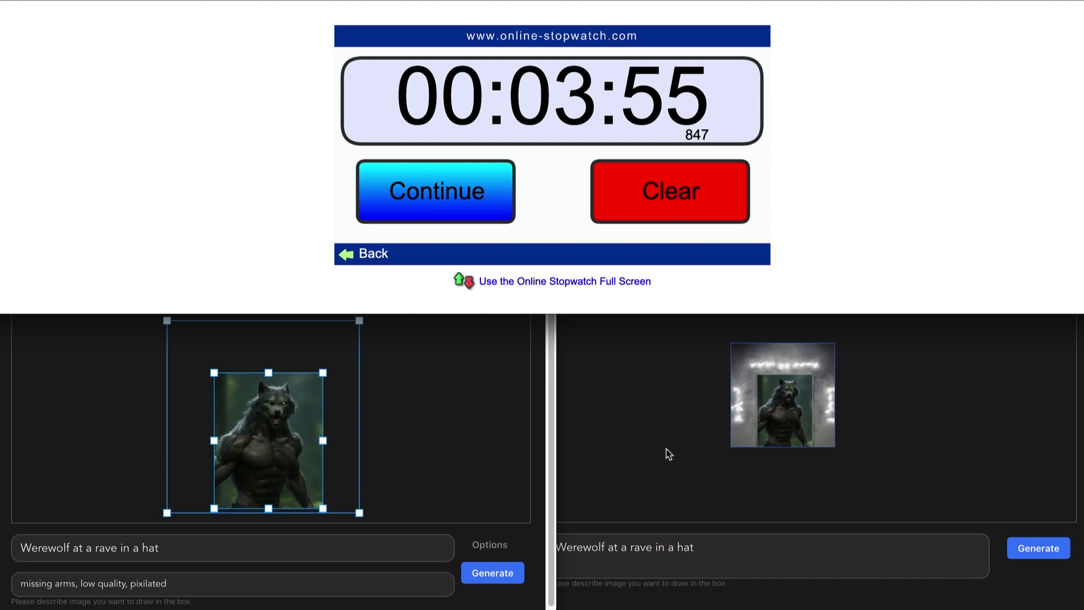
# Drag the right window's outpaint frame up-left so it extends past the werewolf image.
pyautogui.click(649, 409)
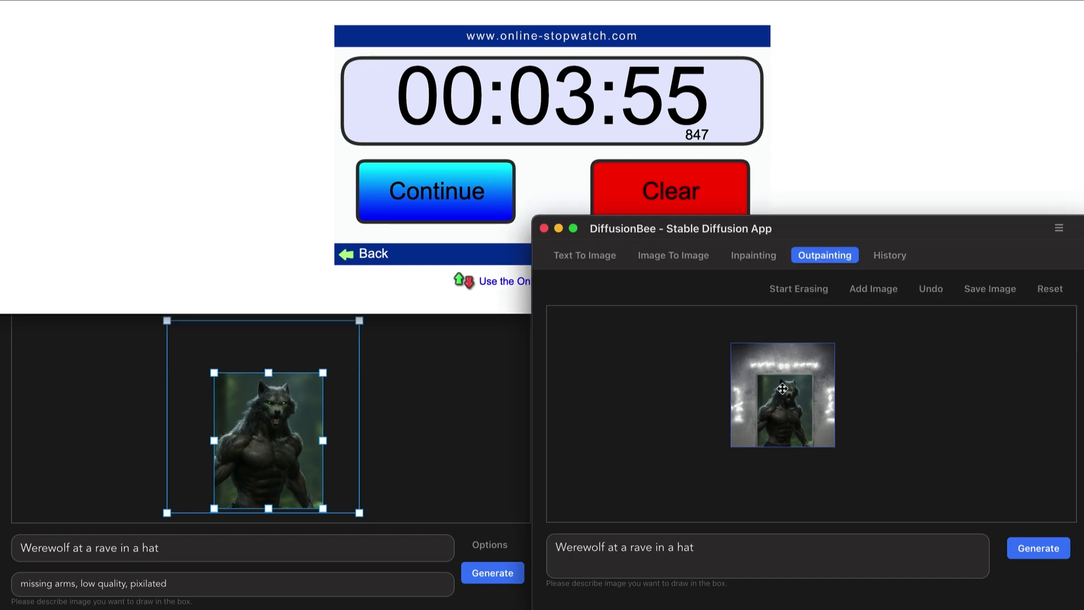
pyautogui.moveTo(782, 389)
pyautogui.mouseDown()
pyautogui.moveTo(762, 397)
pyautogui.moveTo(802, 390)
pyautogui.moveTo(779, 391)
pyautogui.mouseUp()
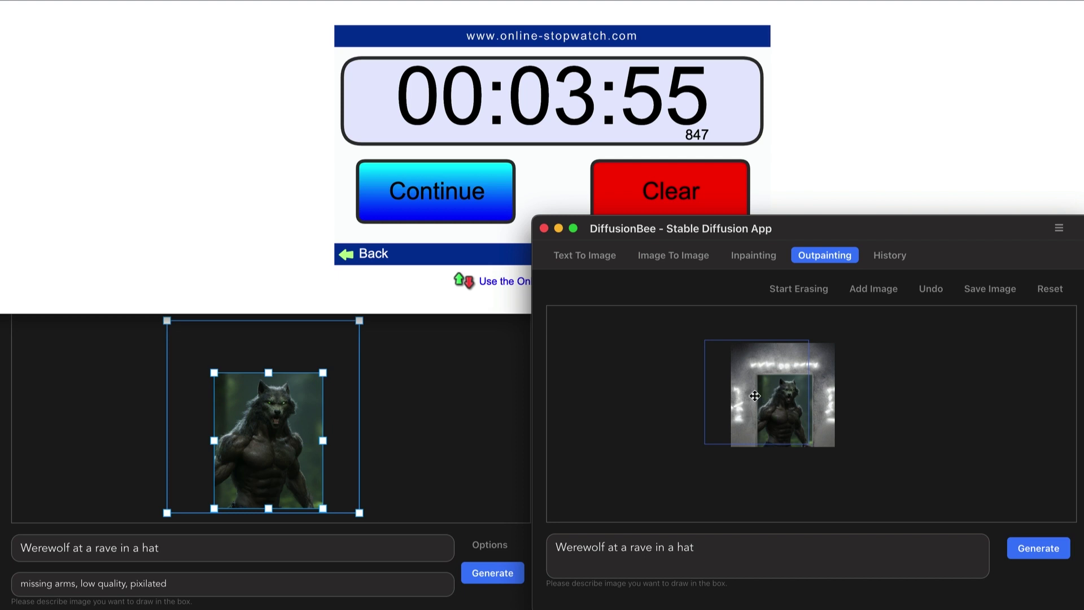
pyautogui.click(406, 446)
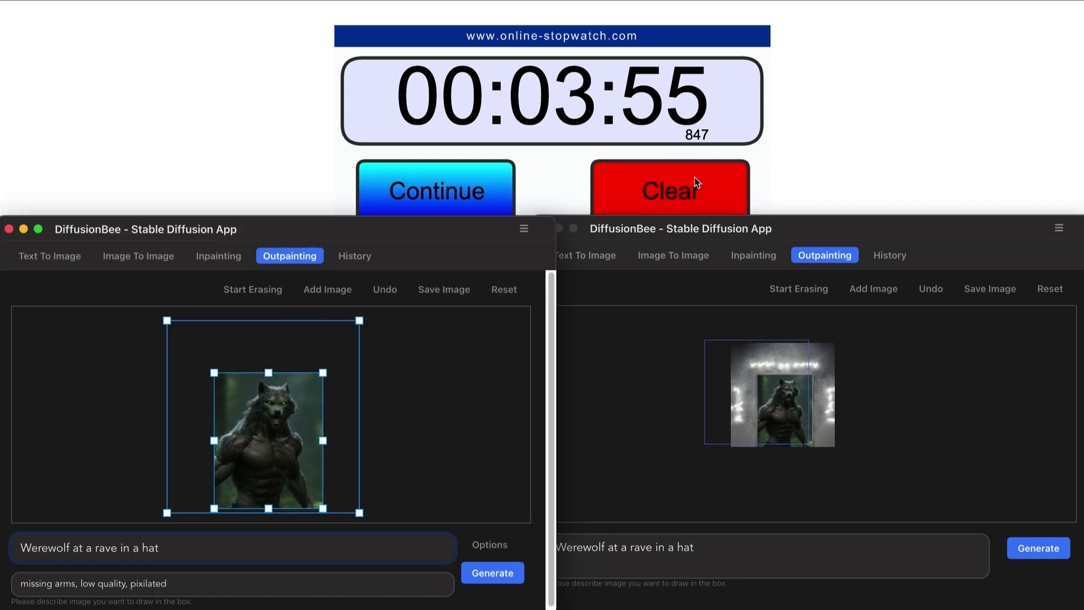
# Reset the stopwatch and time the left window's outpainting, stopping at 00:01:36.
pyautogui.click(669, 197)
pyautogui.click(670, 197)
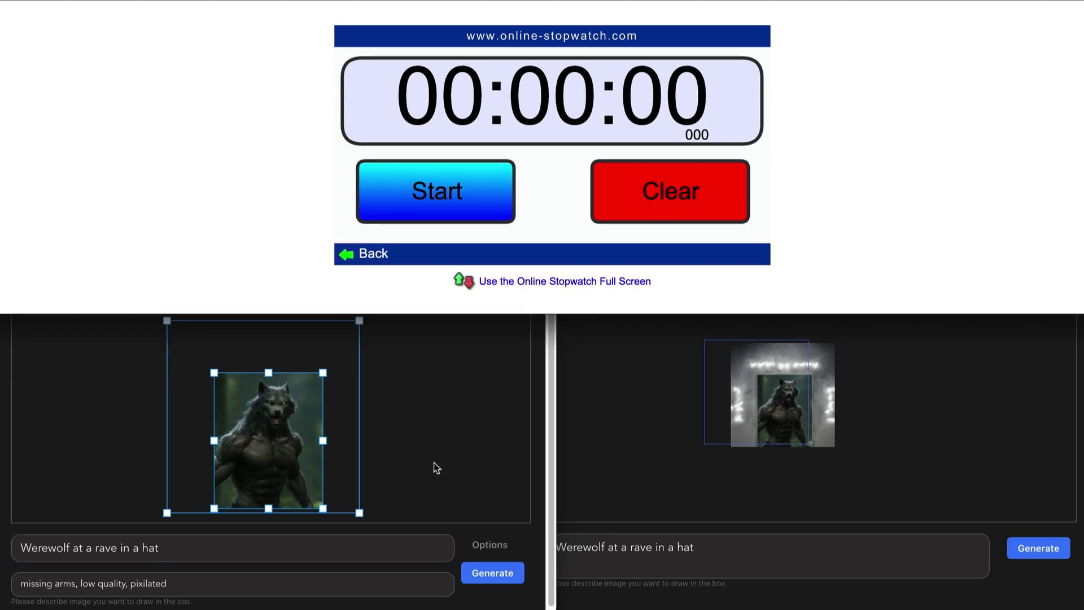
pyautogui.click(433, 427)
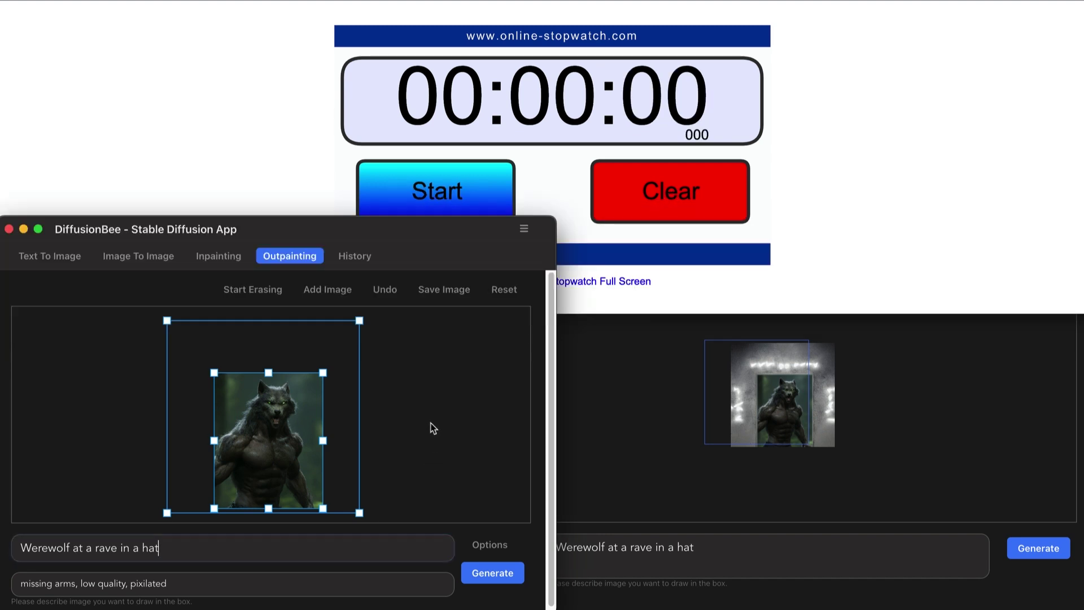
pyautogui.click(442, 193)
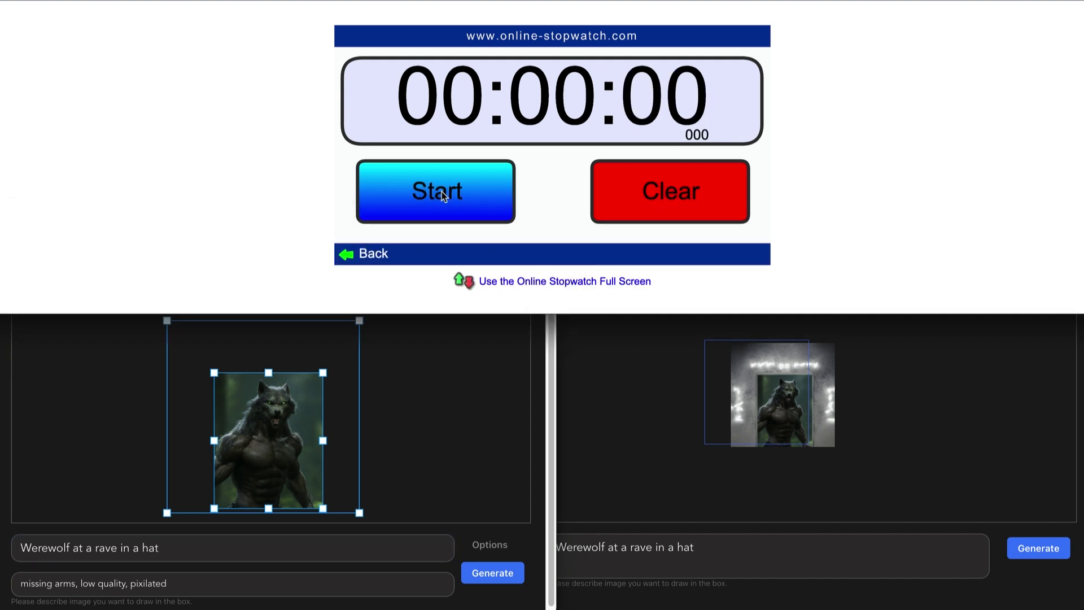
pyautogui.click(442, 194)
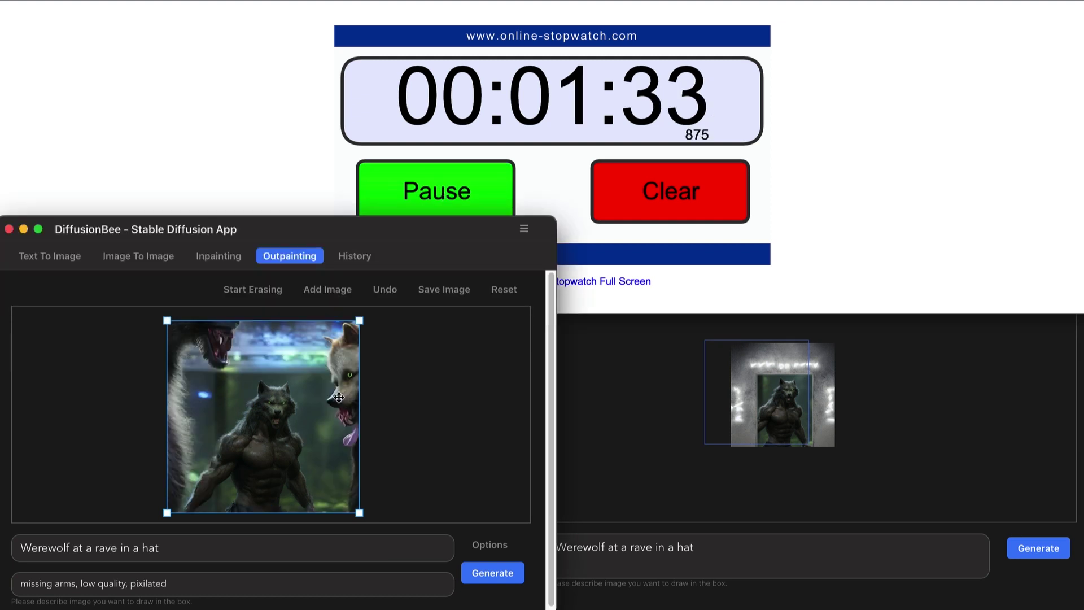
pyautogui.click(489, 206)
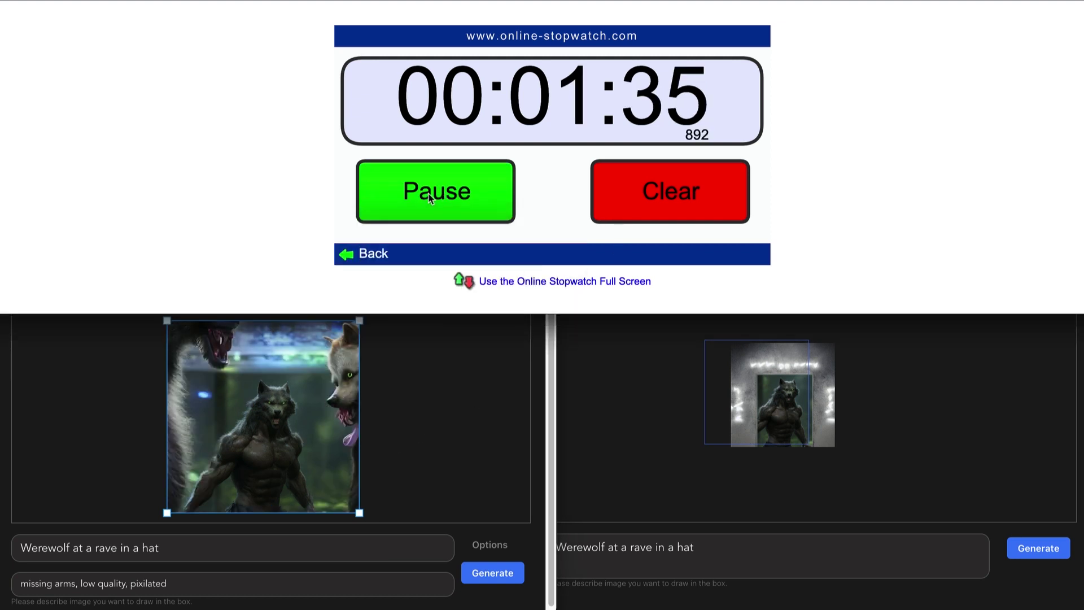
pyautogui.click(436, 210)
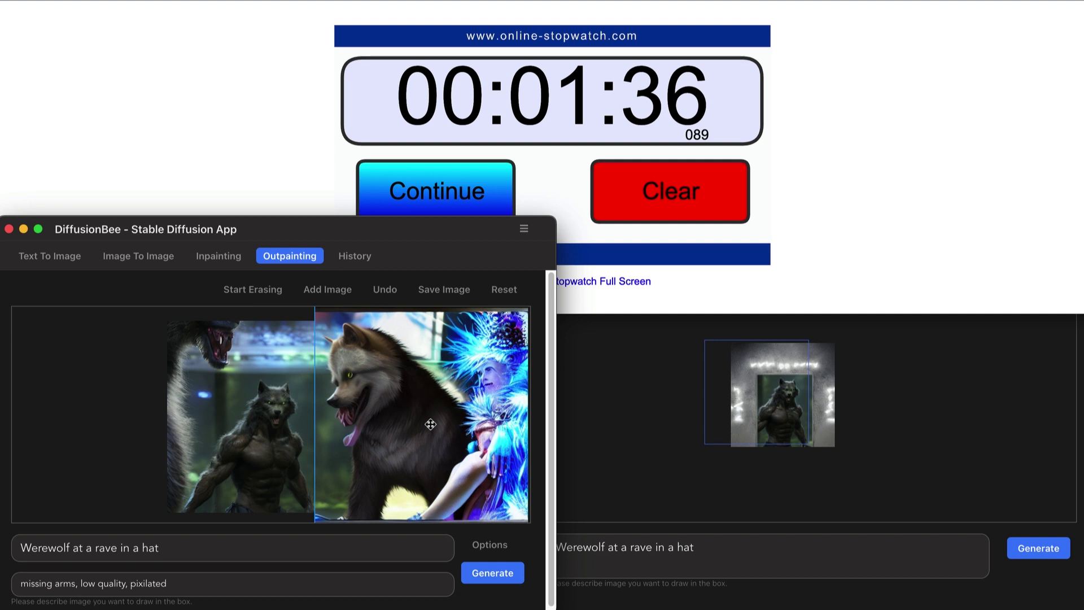
# Erase parts of the outpainted figure on the right side of the canvas.
pyautogui.scroll(-1, 202, 382)
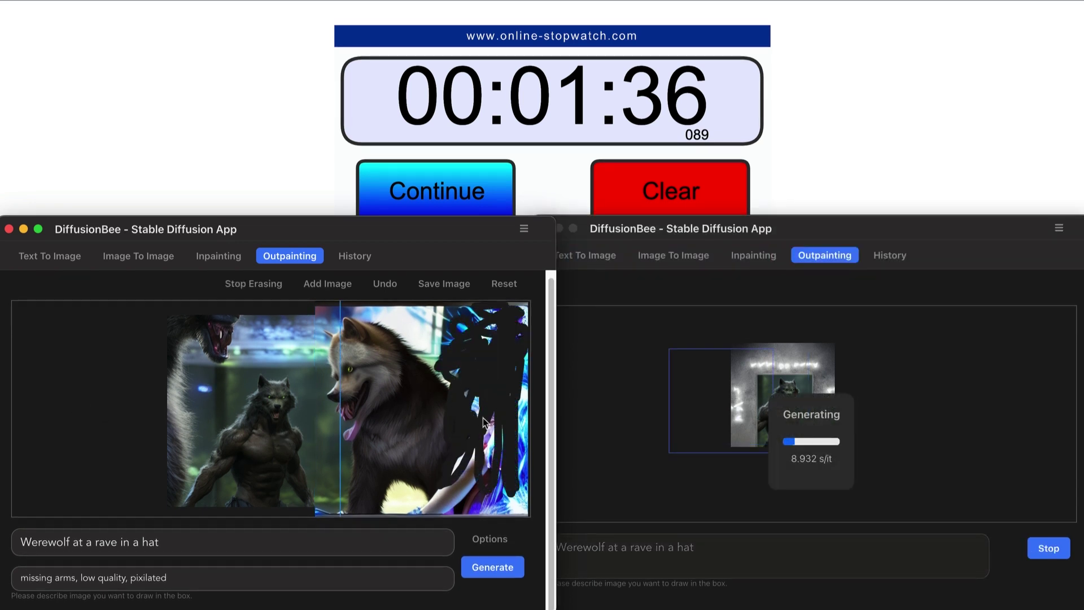
pyautogui.moveTo(482, 420)
pyautogui.mouseDown()
pyautogui.moveTo(401, 502)
pyautogui.moveTo(408, 367)
pyautogui.moveTo(424, 380)
pyautogui.moveTo(447, 325)
pyautogui.moveTo(446, 285)
pyautogui.moveTo(440, 363)
pyautogui.moveTo(431, 335)
pyautogui.moveTo(439, 318)
pyautogui.moveTo(477, 460)
pyautogui.moveTo(471, 492)
pyautogui.moveTo(456, 436)
pyautogui.moveTo(469, 387)
pyautogui.moveTo(445, 341)
pyautogui.moveTo(399, 314)
pyautogui.moveTo(466, 321)
pyautogui.moveTo(481, 335)
pyautogui.moveTo(493, 428)
pyautogui.mouseUp()
pyautogui.moveTo(455, 361)
pyautogui.mouseDown()
pyautogui.moveTo(483, 419)
pyautogui.moveTo(447, 364)
pyautogui.moveTo(443, 338)
pyautogui.moveTo(466, 328)
pyautogui.moveTo(424, 325)
pyautogui.moveTo(498, 328)
pyautogui.moveTo(475, 323)
pyautogui.moveTo(493, 312)
pyautogui.moveTo(455, 306)
pyautogui.moveTo(488, 354)
pyautogui.mouseUp()
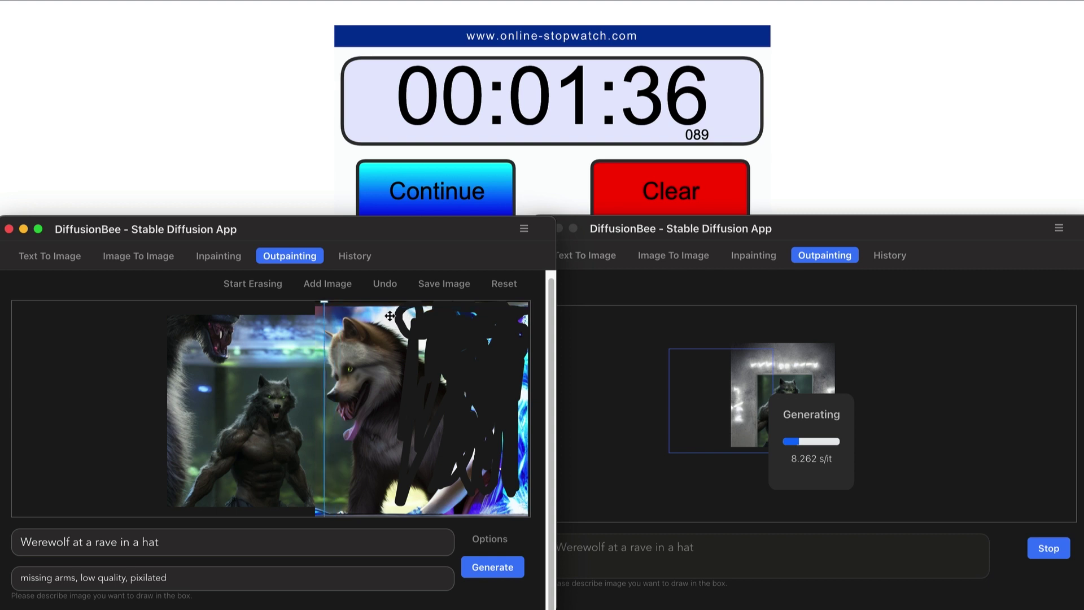
# Undo the erase strokes, the outpainted extensions and the werewolf image until the canvas is empty.
pyautogui.click(384, 283)
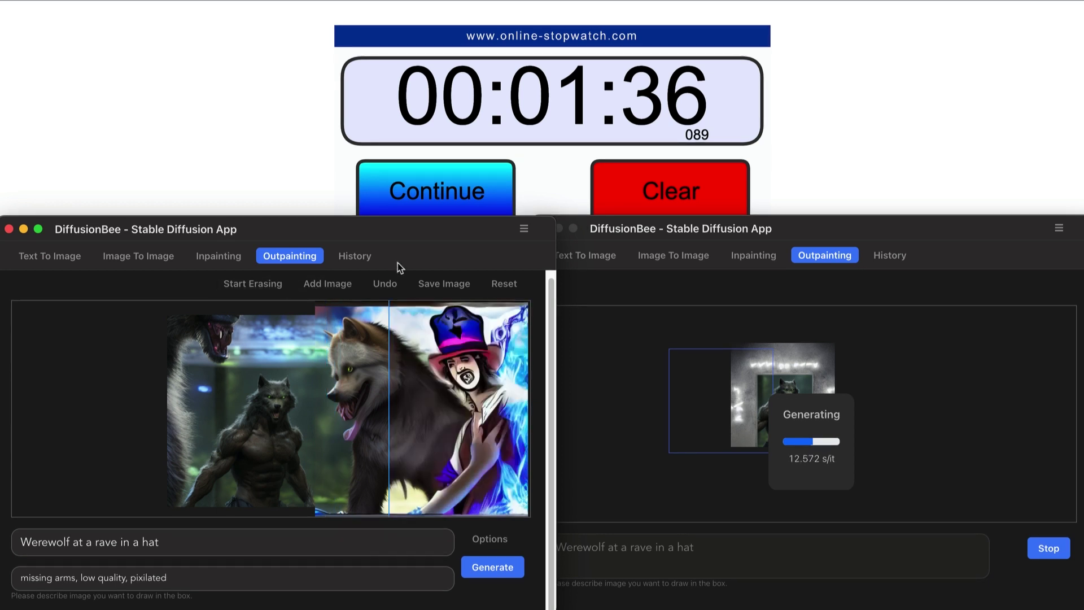
pyautogui.click(386, 285)
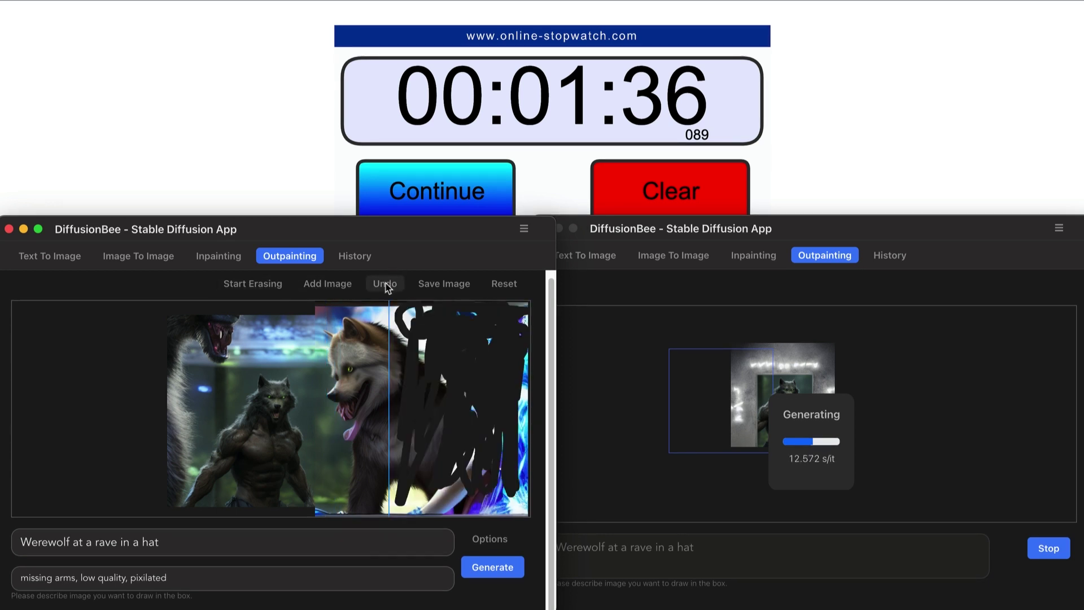
pyautogui.click(386, 287)
pyautogui.click(388, 288)
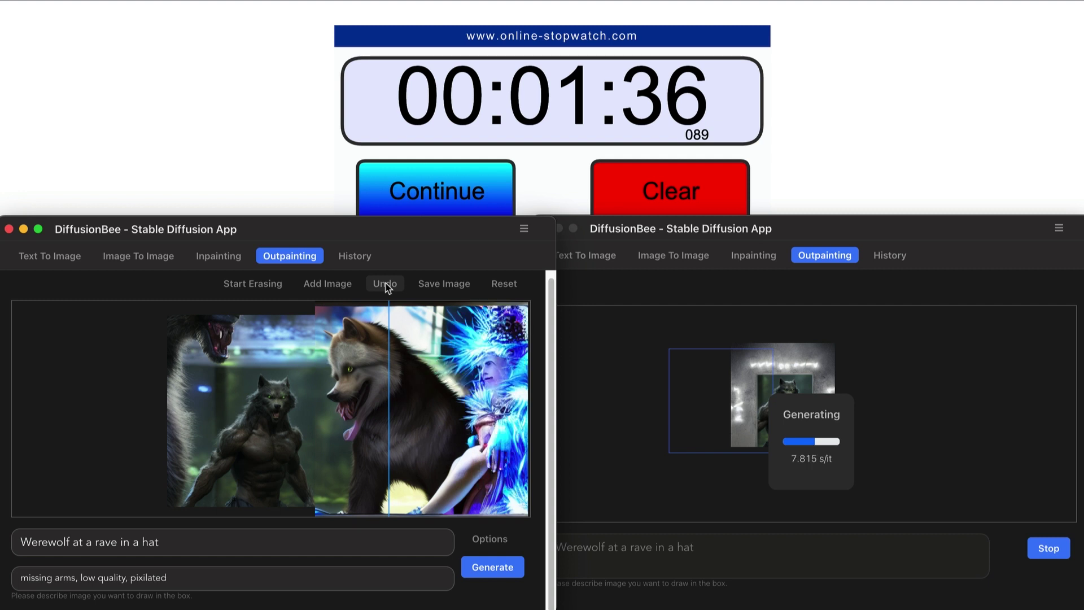
pyautogui.click(388, 288)
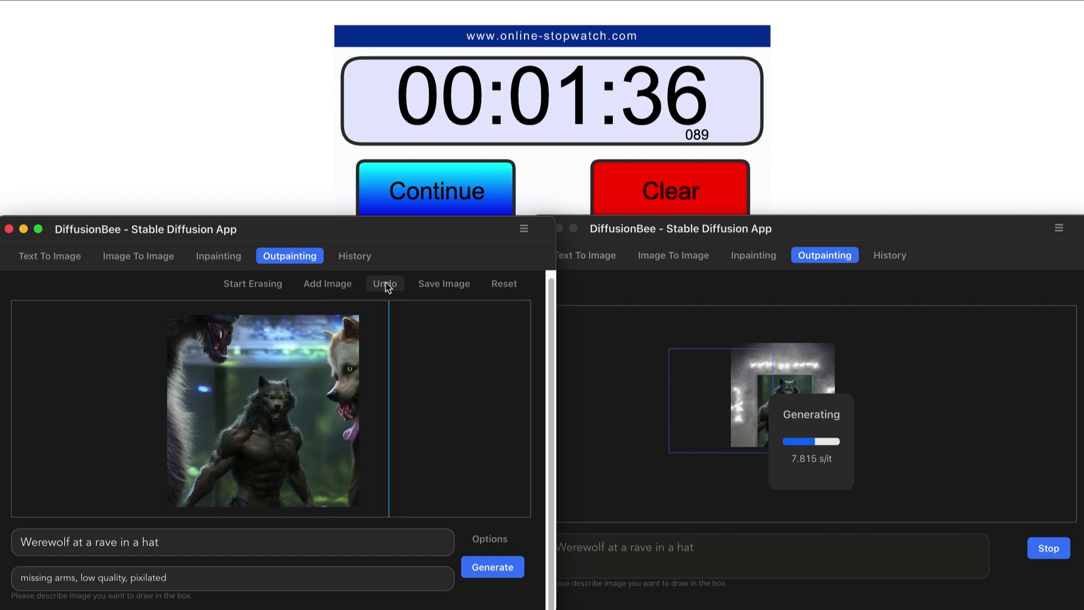
pyautogui.click(387, 287)
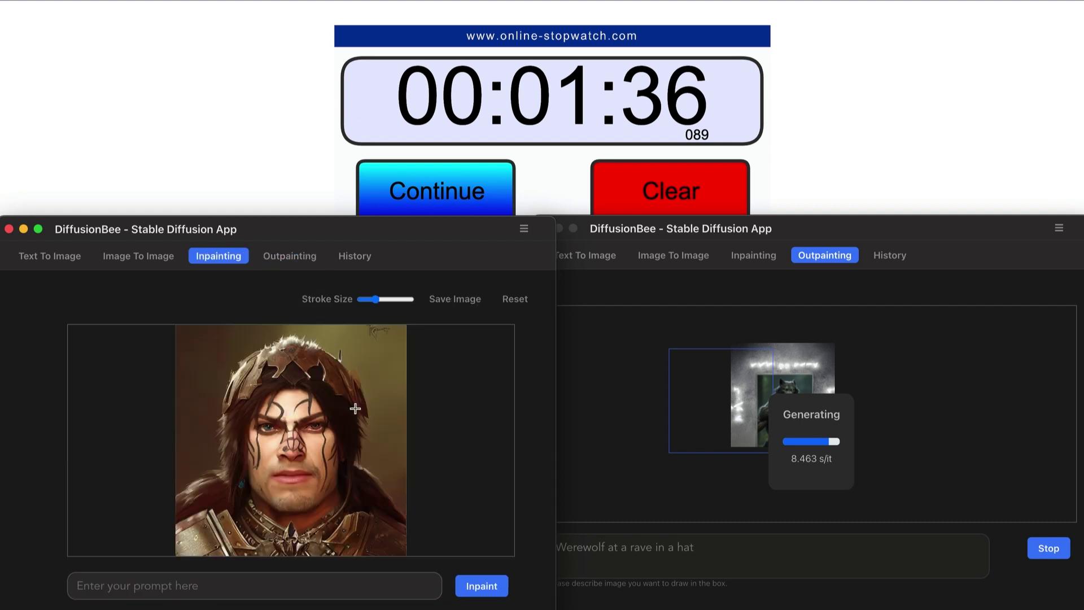
# Enlarge the mask brush and paint over the warrior's hair, head top, sides and forehead.
pyautogui.moveTo(357, 408); pyautogui.dragTo(293, 344)
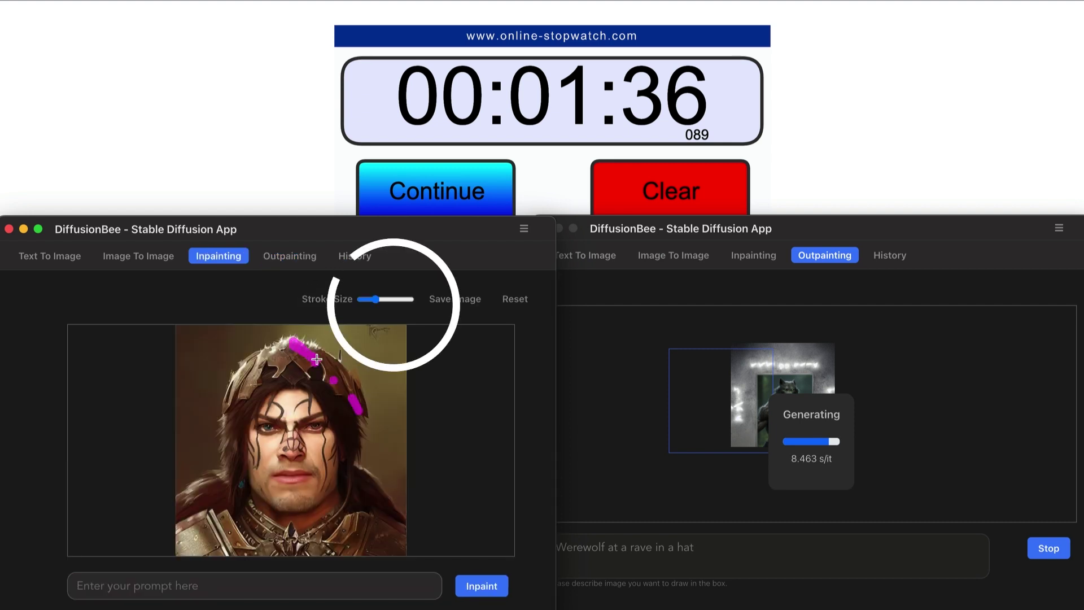
pyautogui.moveTo(368, 299)
pyautogui.mouseDown()
pyautogui.moveTo(393, 301)
pyautogui.moveTo(365, 312)
pyautogui.moveTo(390, 309)
pyautogui.mouseUp()
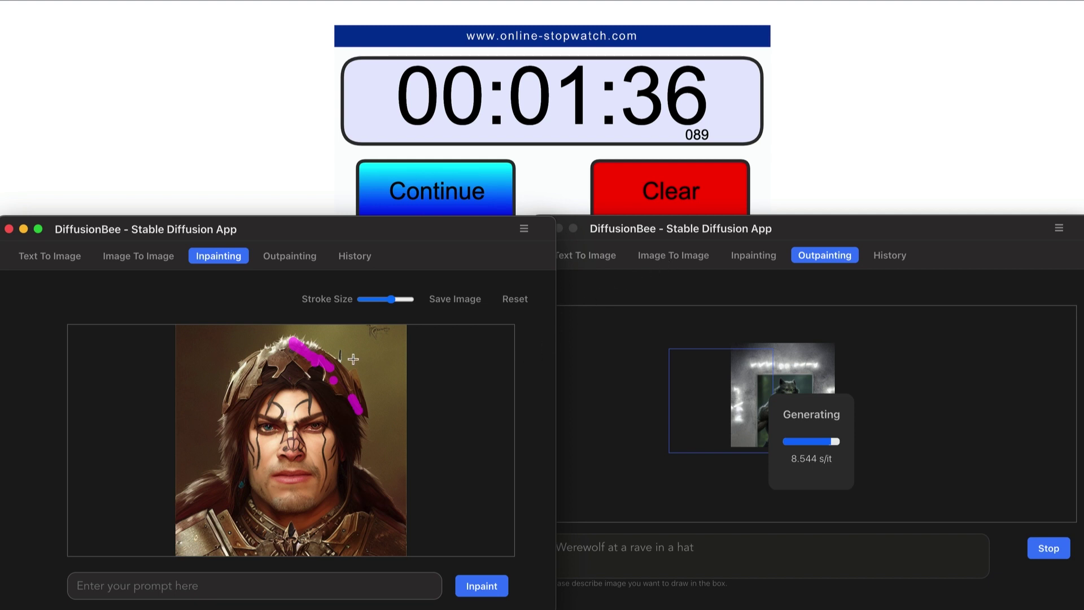
pyautogui.moveTo(353, 359)
pyautogui.mouseDown()
pyautogui.moveTo(328, 370)
pyautogui.moveTo(275, 361)
pyautogui.moveTo(247, 379)
pyautogui.moveTo(298, 364)
pyautogui.moveTo(360, 415)
pyautogui.moveTo(344, 367)
pyautogui.moveTo(316, 353)
pyautogui.moveTo(272, 348)
pyautogui.moveTo(249, 369)
pyautogui.moveTo(242, 391)
pyautogui.moveTo(294, 373)
pyautogui.moveTo(294, 445)
pyautogui.moveTo(266, 393)
pyautogui.moveTo(322, 388)
pyautogui.moveTo(287, 334)
pyautogui.moveTo(354, 372)
pyautogui.moveTo(264, 378)
pyautogui.moveTo(227, 364)
pyautogui.moveTo(228, 407)
pyautogui.moveTo(286, 397)
pyautogui.moveTo(345, 417)
pyautogui.mouseUp()
pyautogui.moveTo(226, 415); pyautogui.dragTo(234, 421)
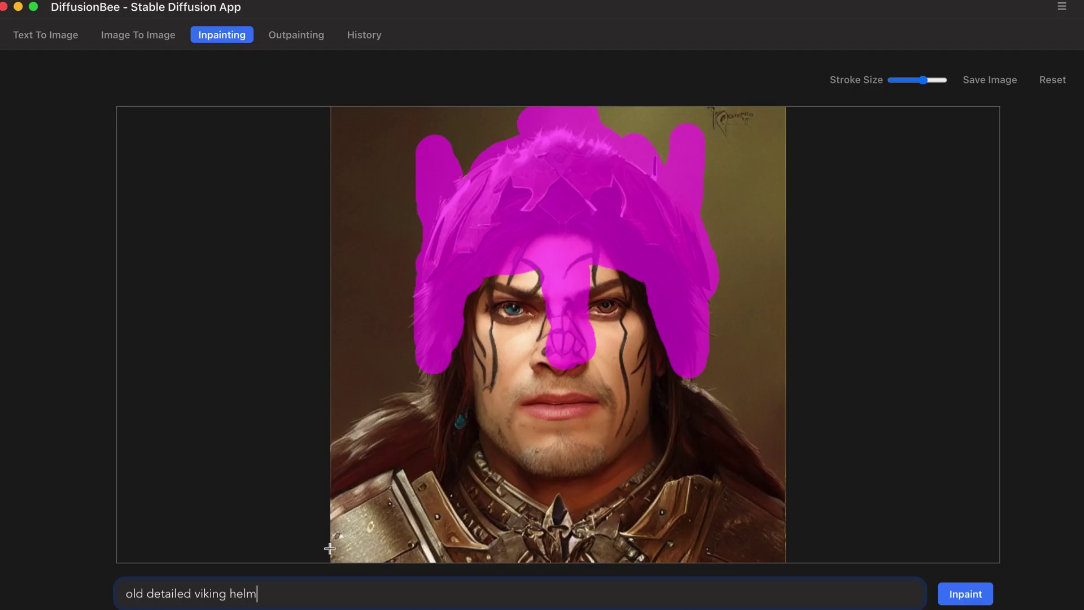
# Enter 'old detailed viking helmet', widen the mask over the nose, and inpaint the helmet.
pyautogui.write('it')
pyautogui.press('BackSpace')
pyautogui.moveTo(540, 356); pyautogui.dragTo(539, 264)
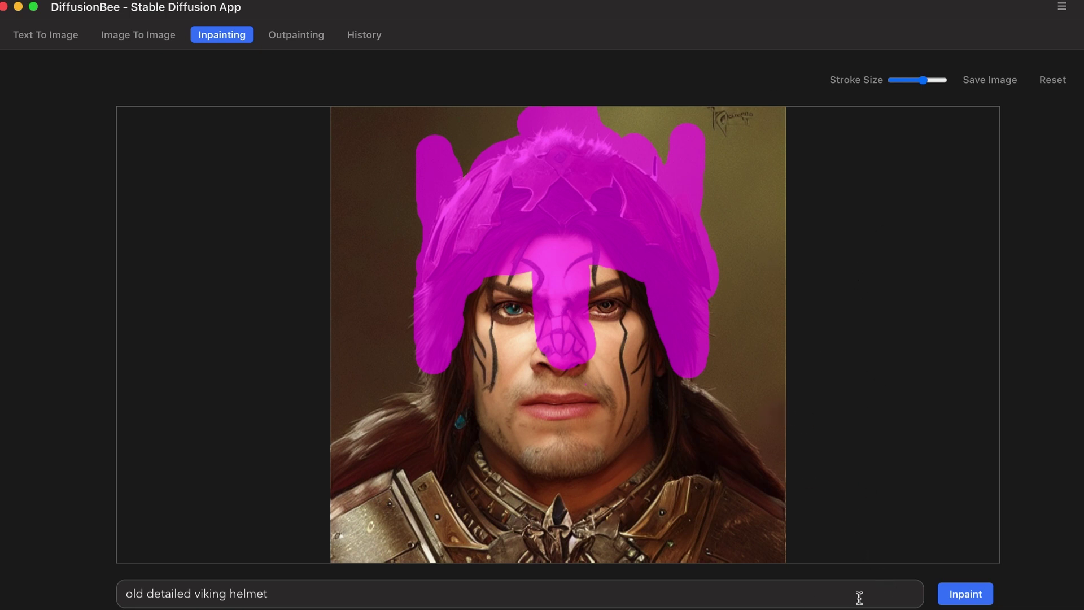
pyautogui.click(956, 590)
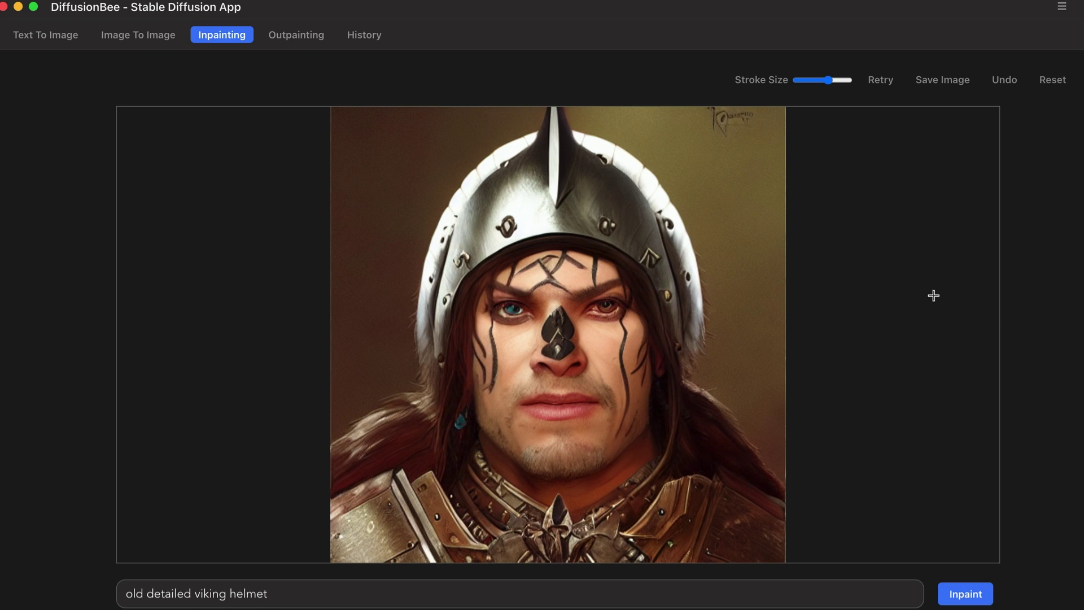
# Regenerate the viking helmet inpainting with the mask widened across the forehead, then return to Text To Image.
pyautogui.click(879, 82)
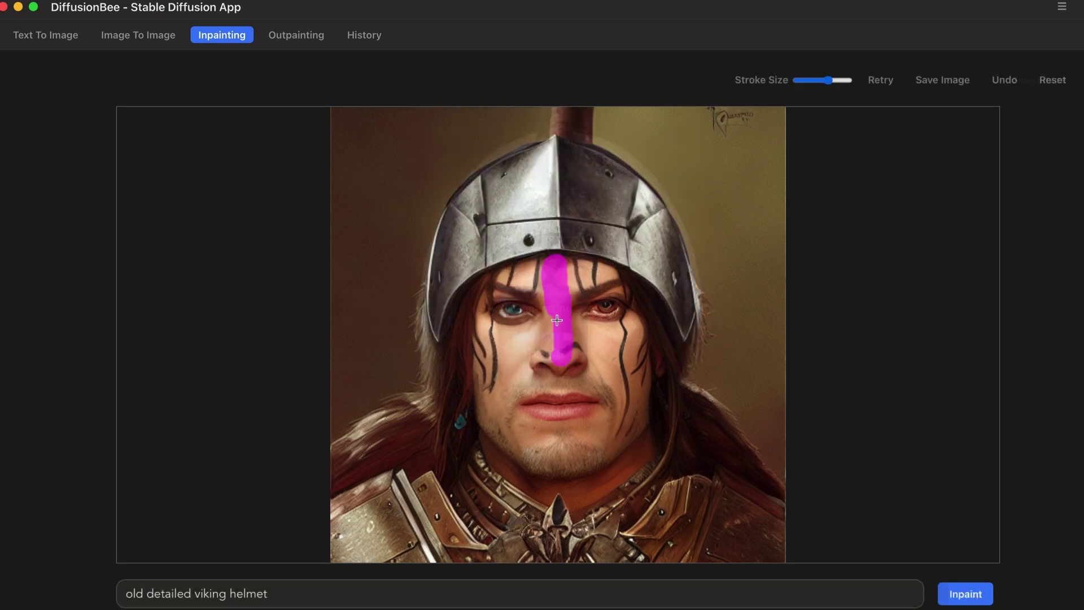
pyautogui.moveTo(508, 266); pyautogui.dragTo(618, 271)
pyautogui.click(963, 593)
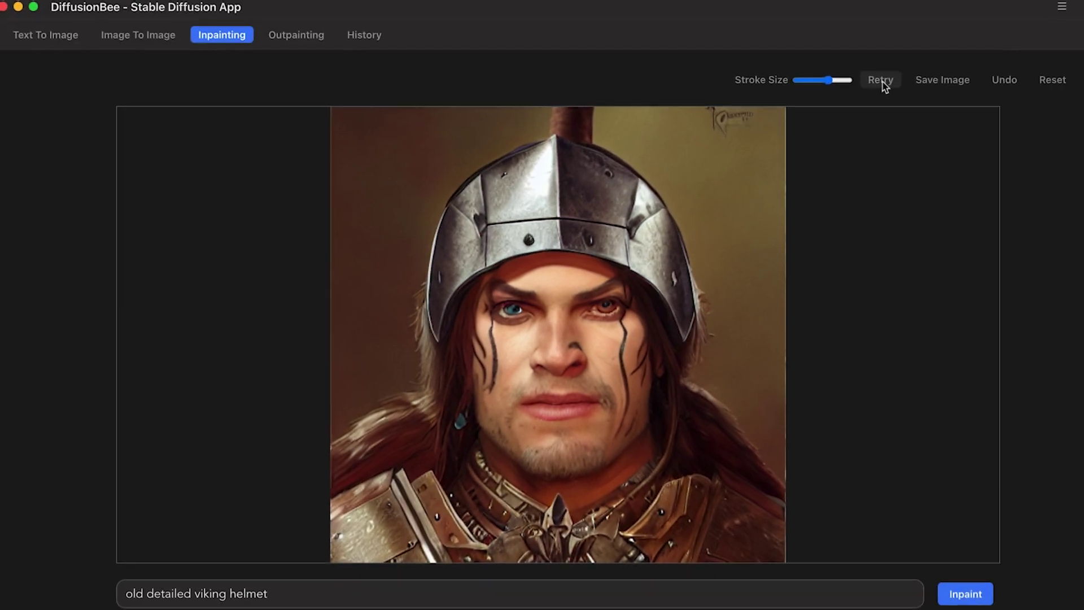
pyautogui.click(73, 37)
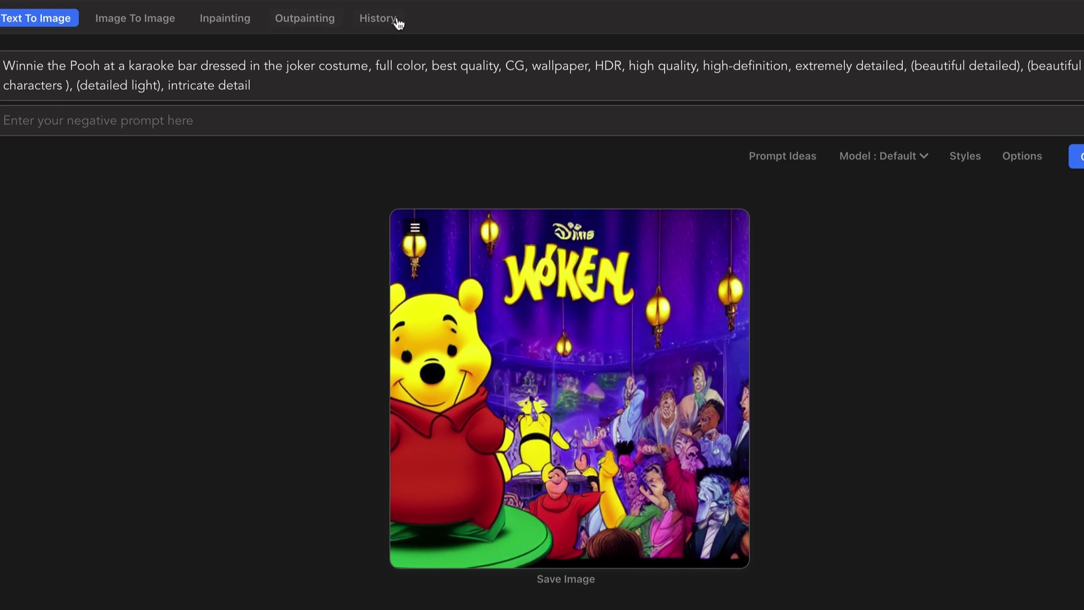
# Change the Text To Image model from Default to mdjrny-v4 (midjourney).
pyautogui.click(919, 159)
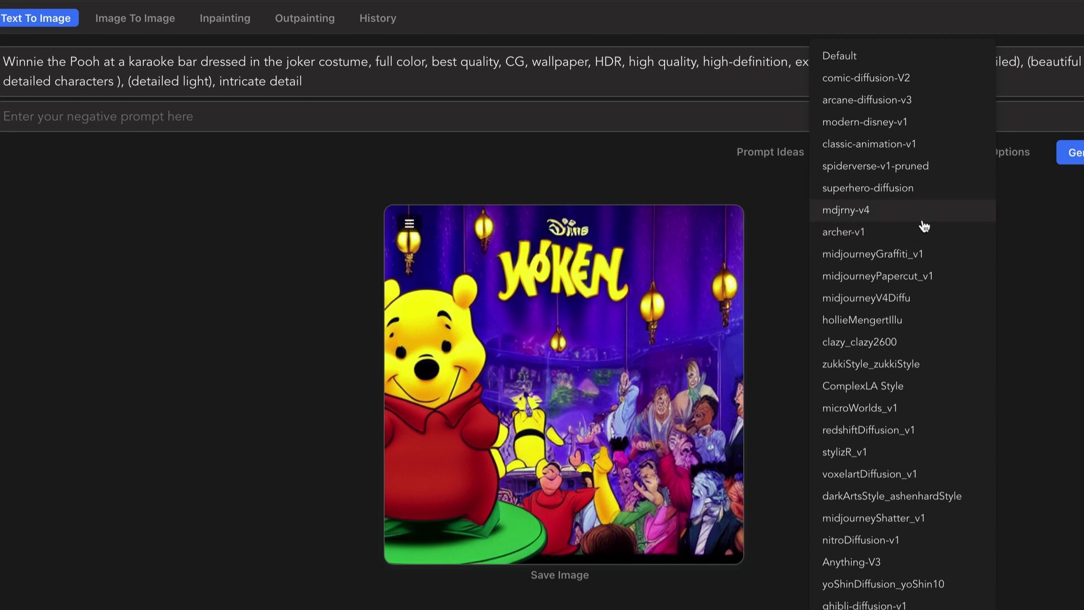
pyautogui.click(911, 255)
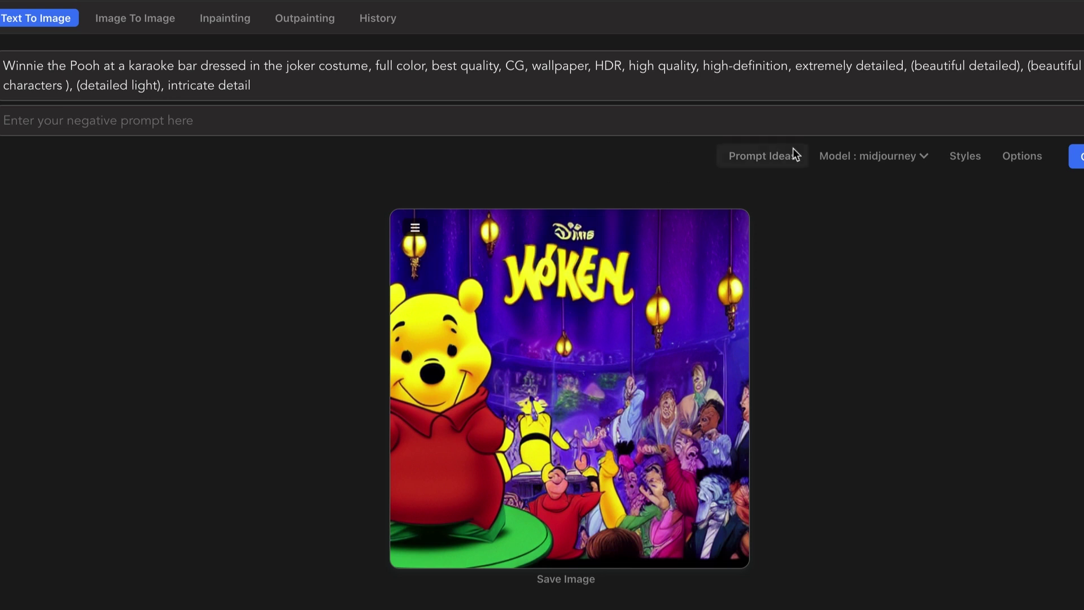
pyautogui.click(908, 163)
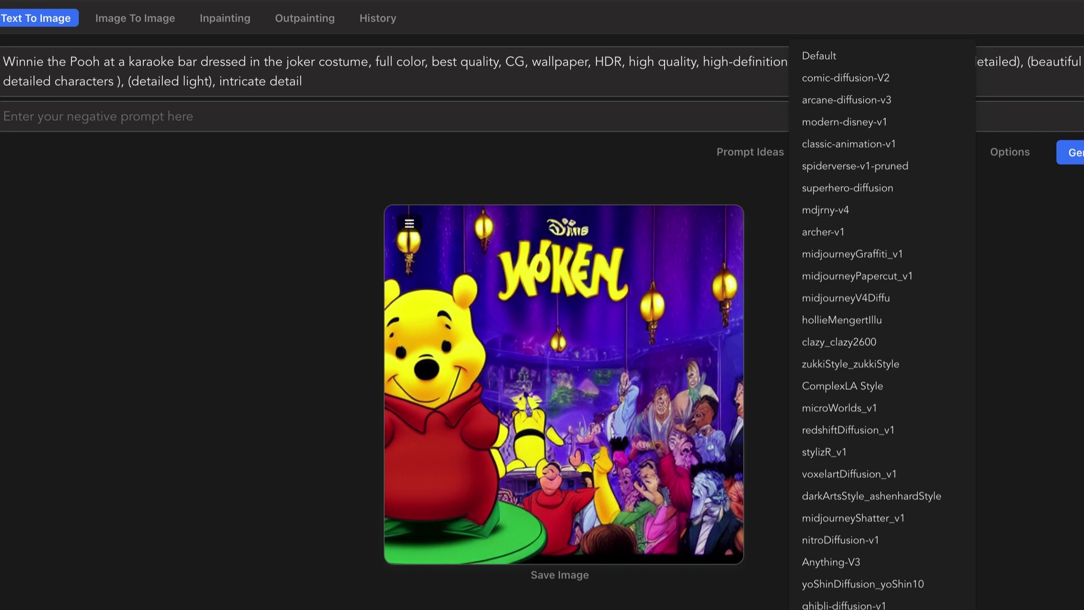
pyautogui.click(1014, 245)
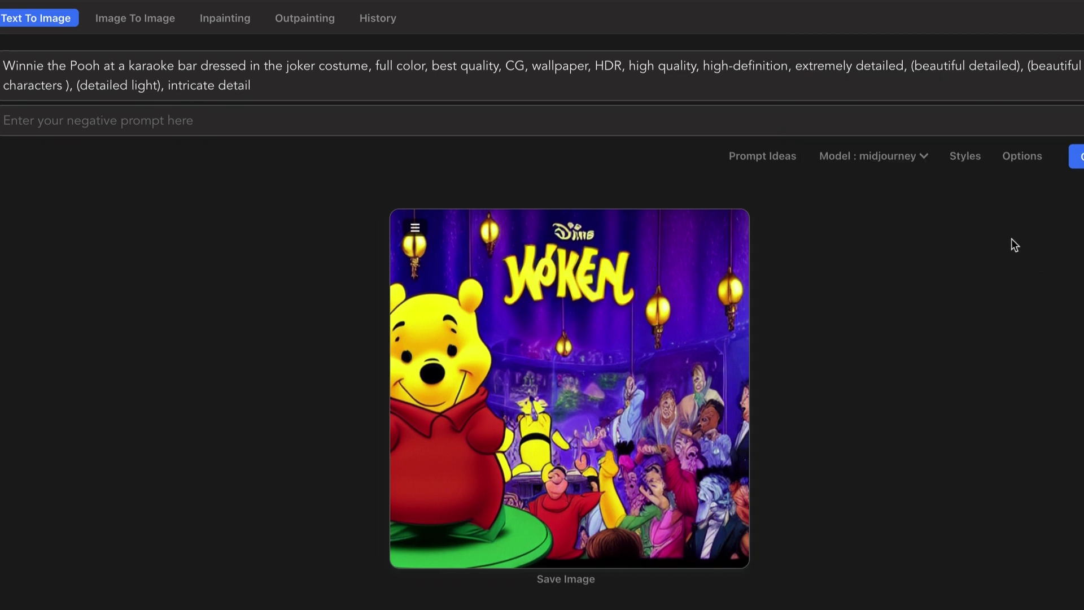